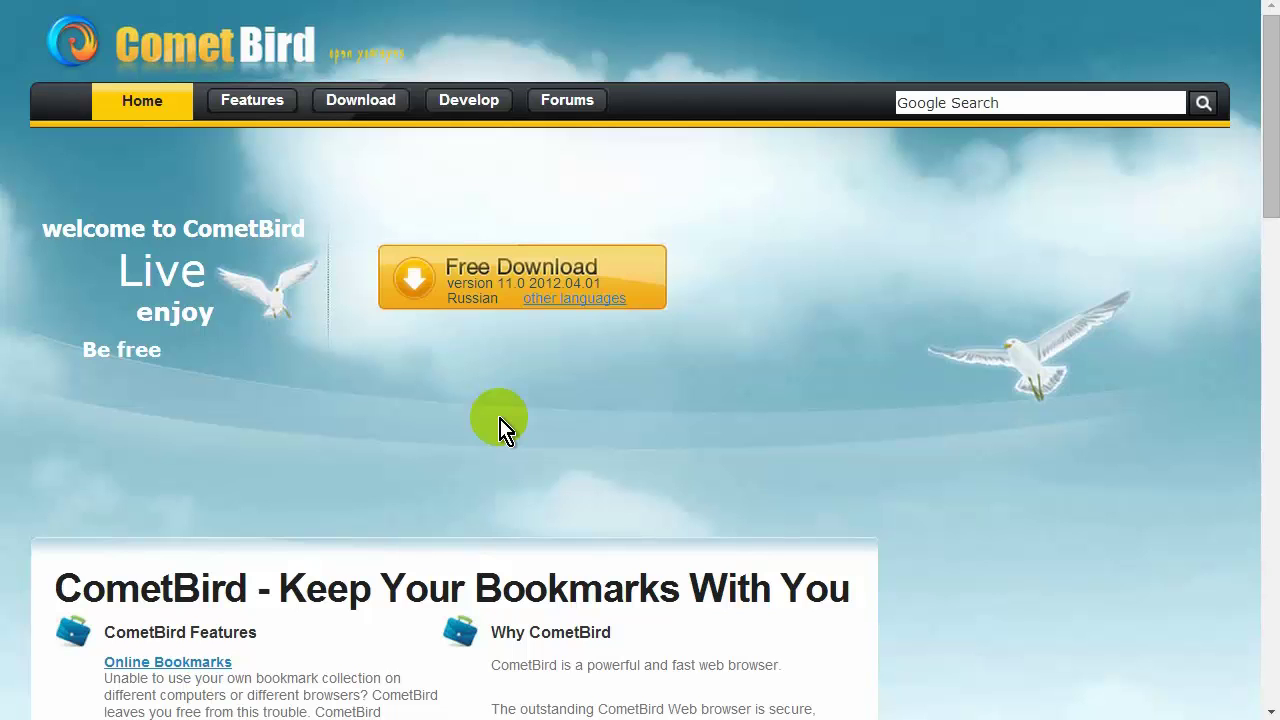
- Download the Russian CometBird 11.0 installer to the desktop and close the finished downloads list
{"action": "left_click", "coordinate": [544, 284]}
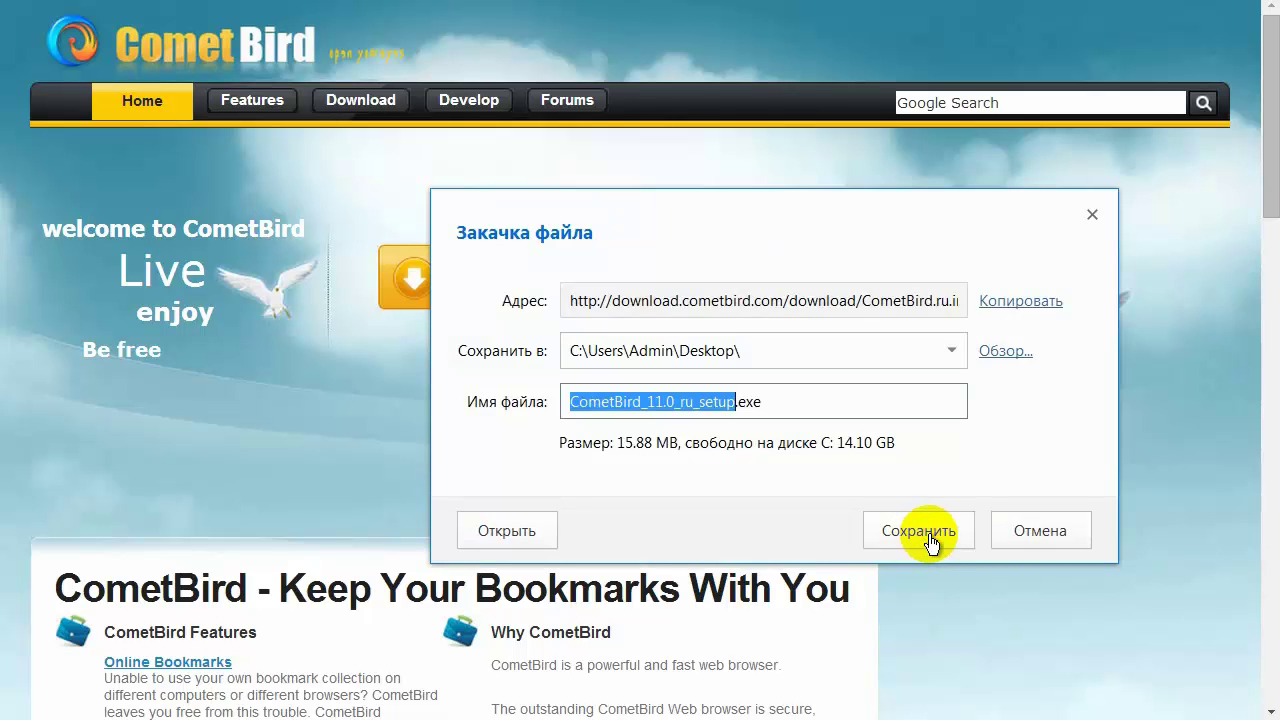
{"action": "left_click", "coordinate": [930, 540]}
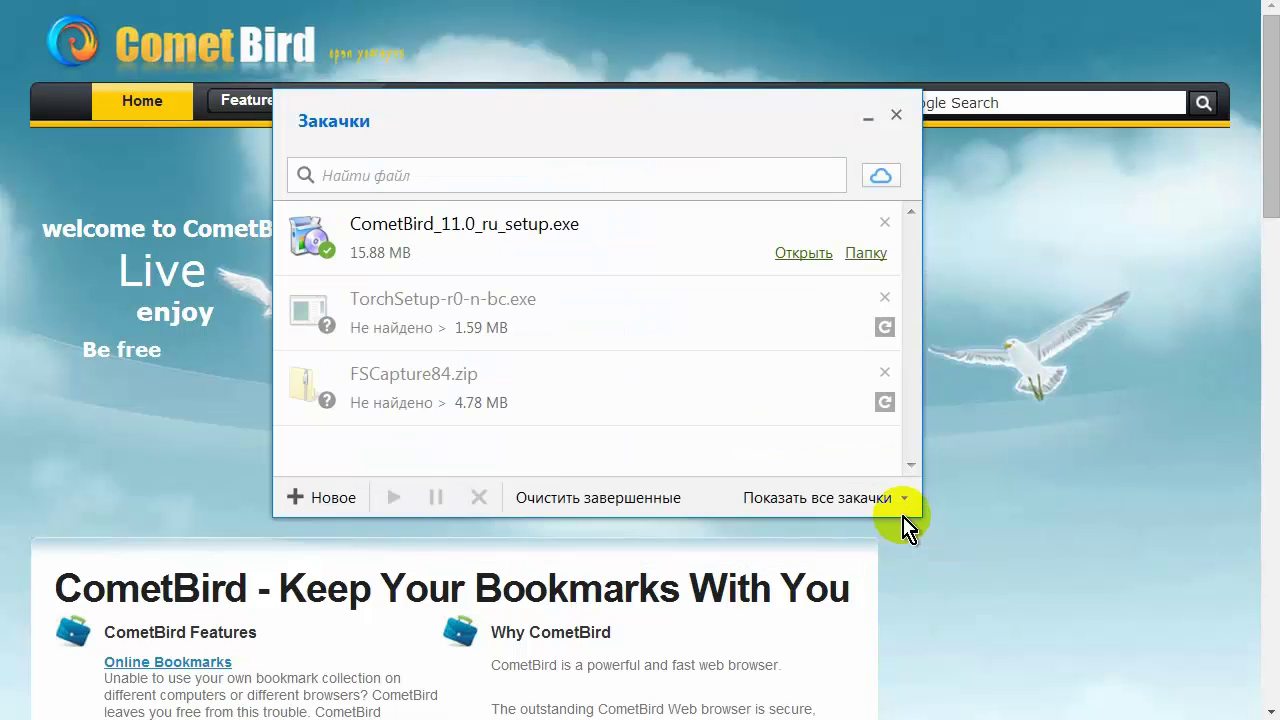
{"action": "left_click", "coordinate": [896, 115]}
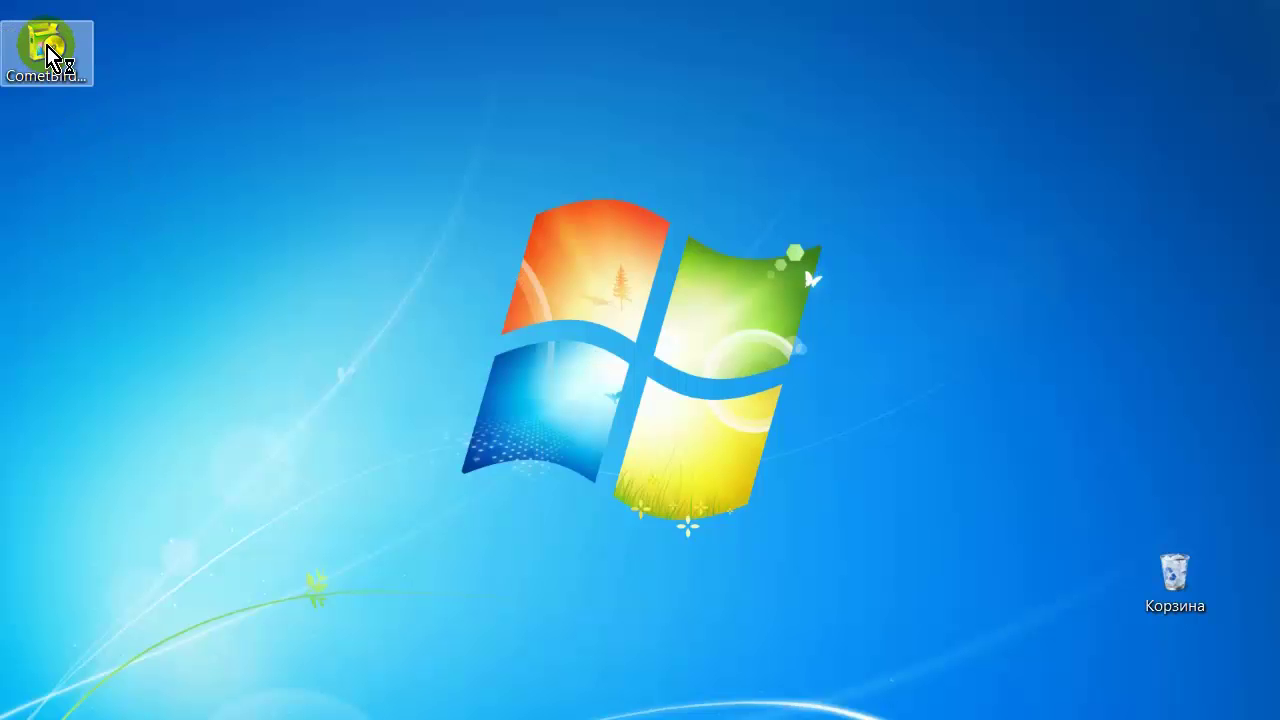
- Run the downloaded installer and install CometBird with the custom setup type, keeping both shortcuts but not making it the default browser
{"action": "double_click", "coordinate": [47, 55]}
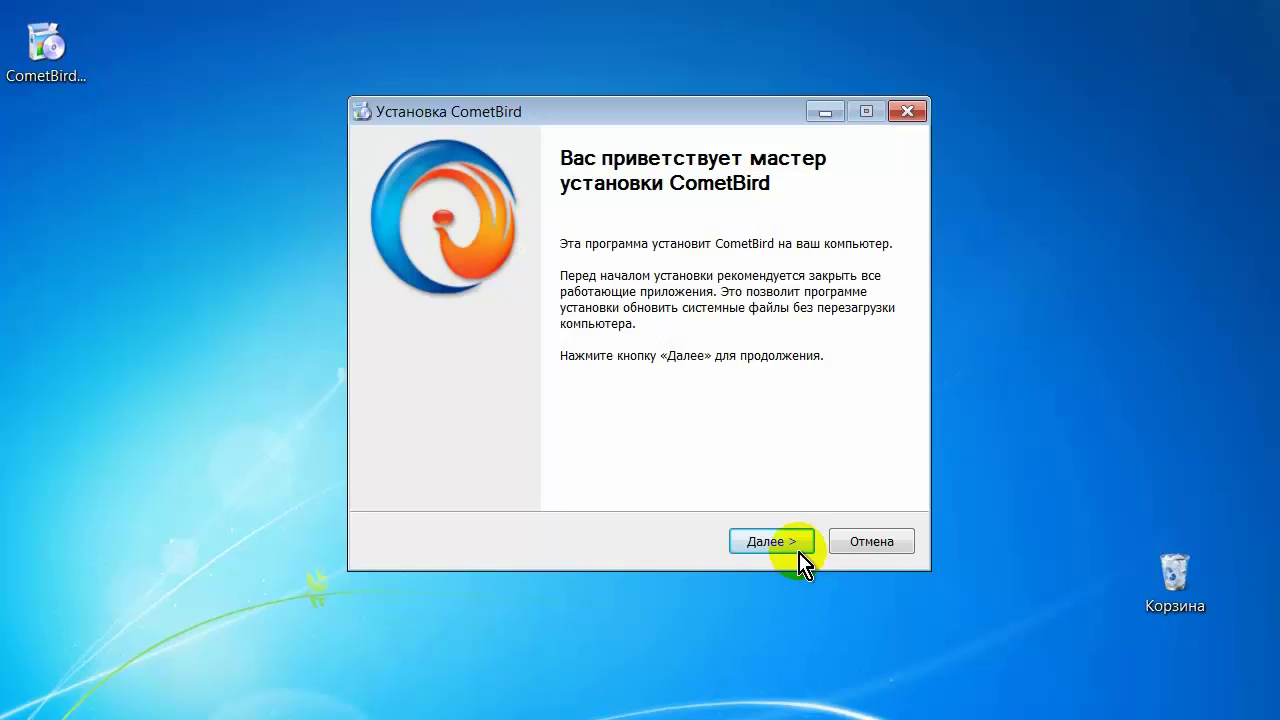
{"action": "left_click", "coordinate": [772, 543]}
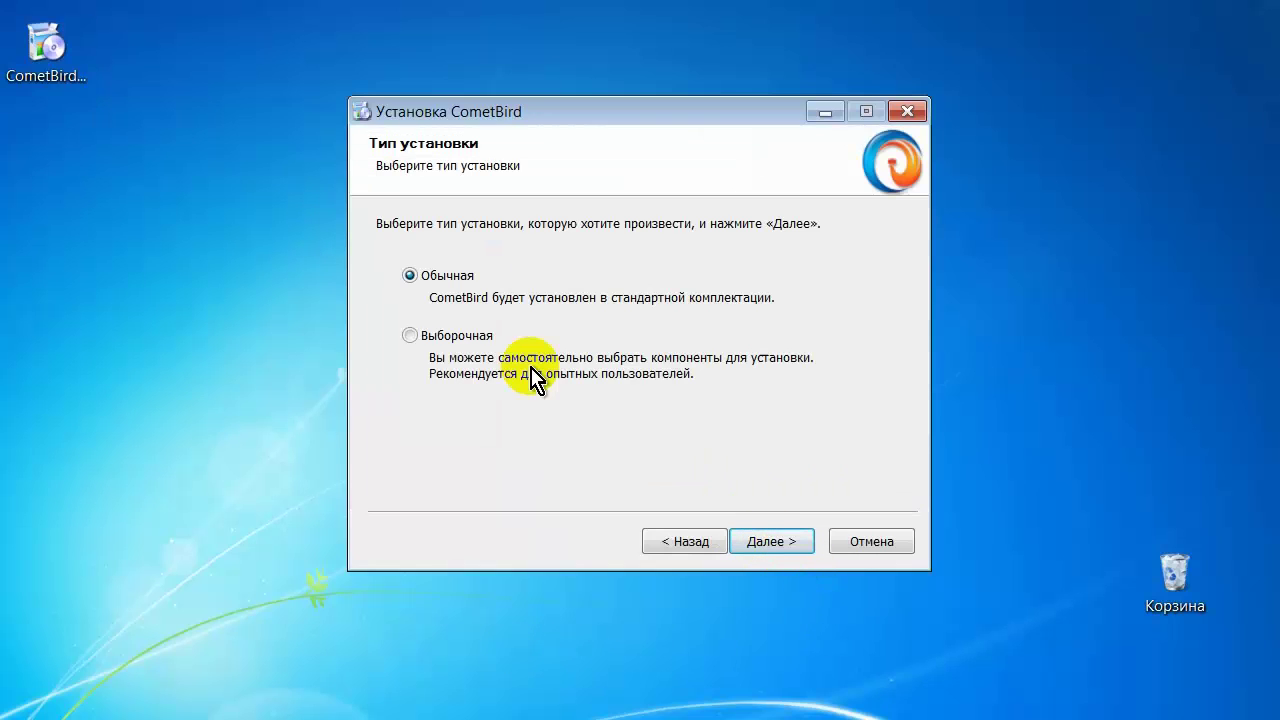
{"action": "left_click", "coordinate": [413, 336]}
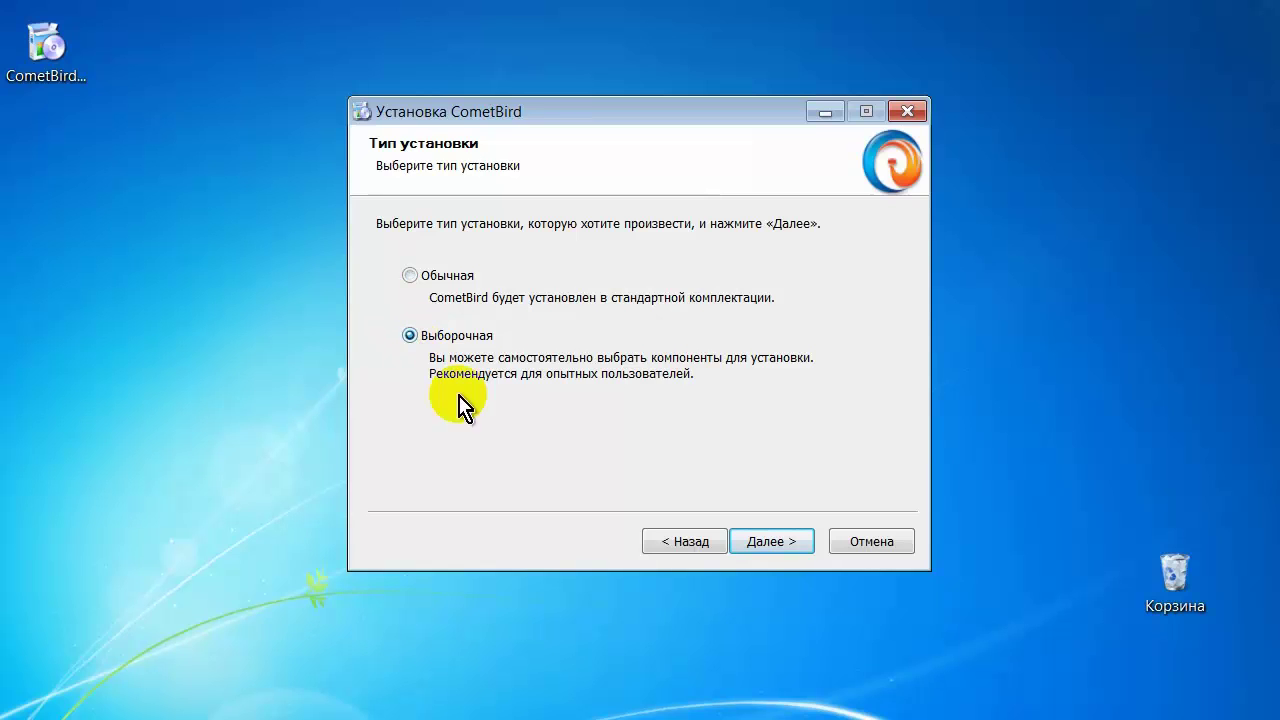
{"action": "left_click", "coordinate": [773, 543]}
{"action": "left_click", "coordinate": [774, 543]}
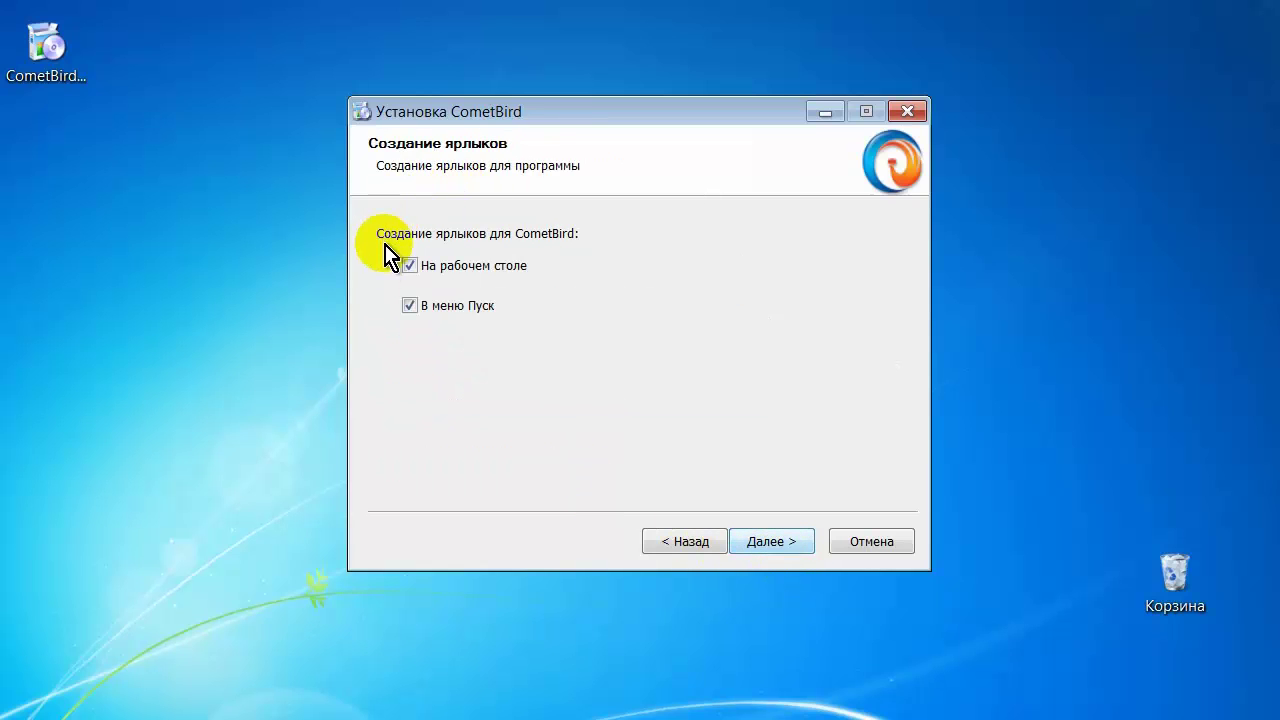
{"action": "left_click", "coordinate": [774, 543]}
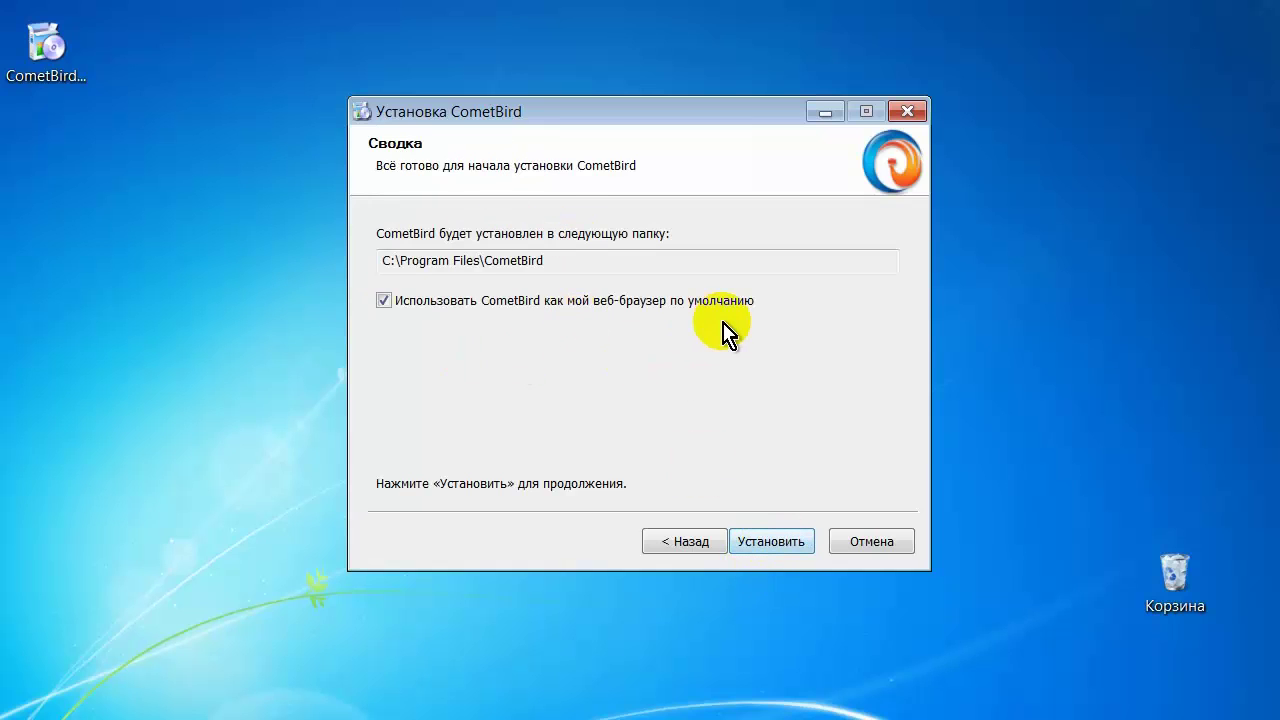
{"action": "left_click", "coordinate": [385, 303]}
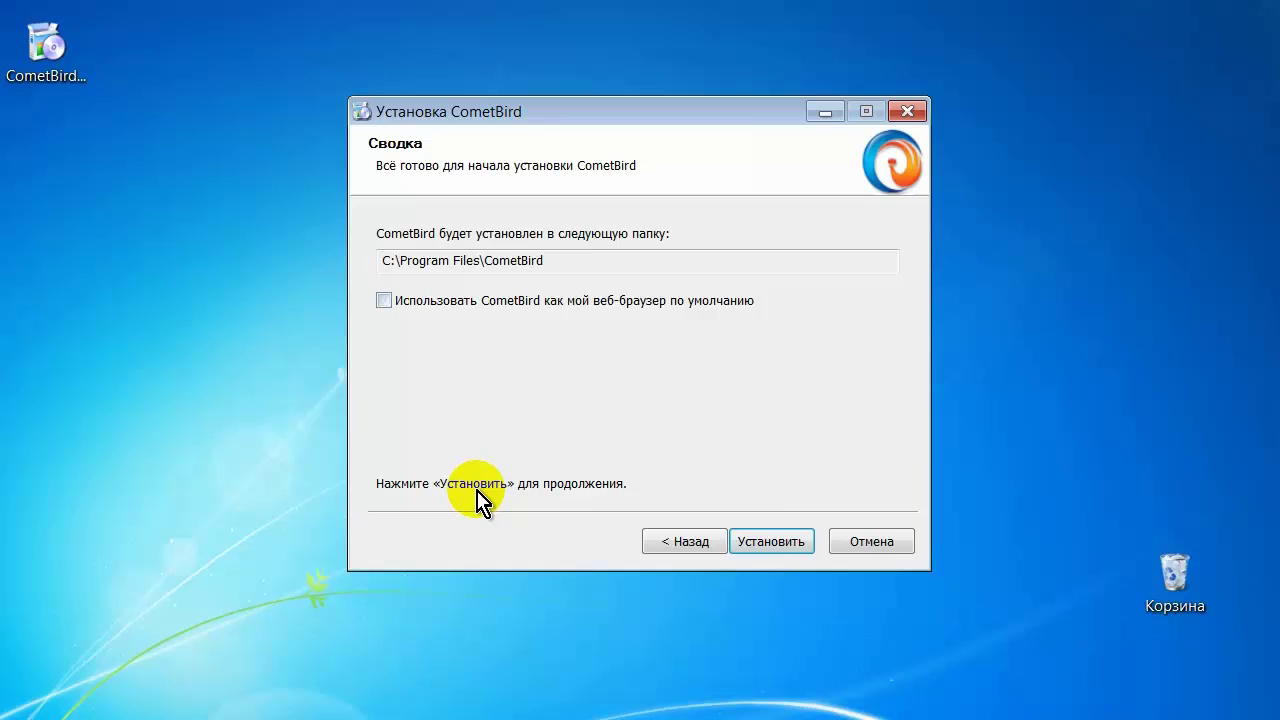
{"action": "left_click", "coordinate": [774, 541]}
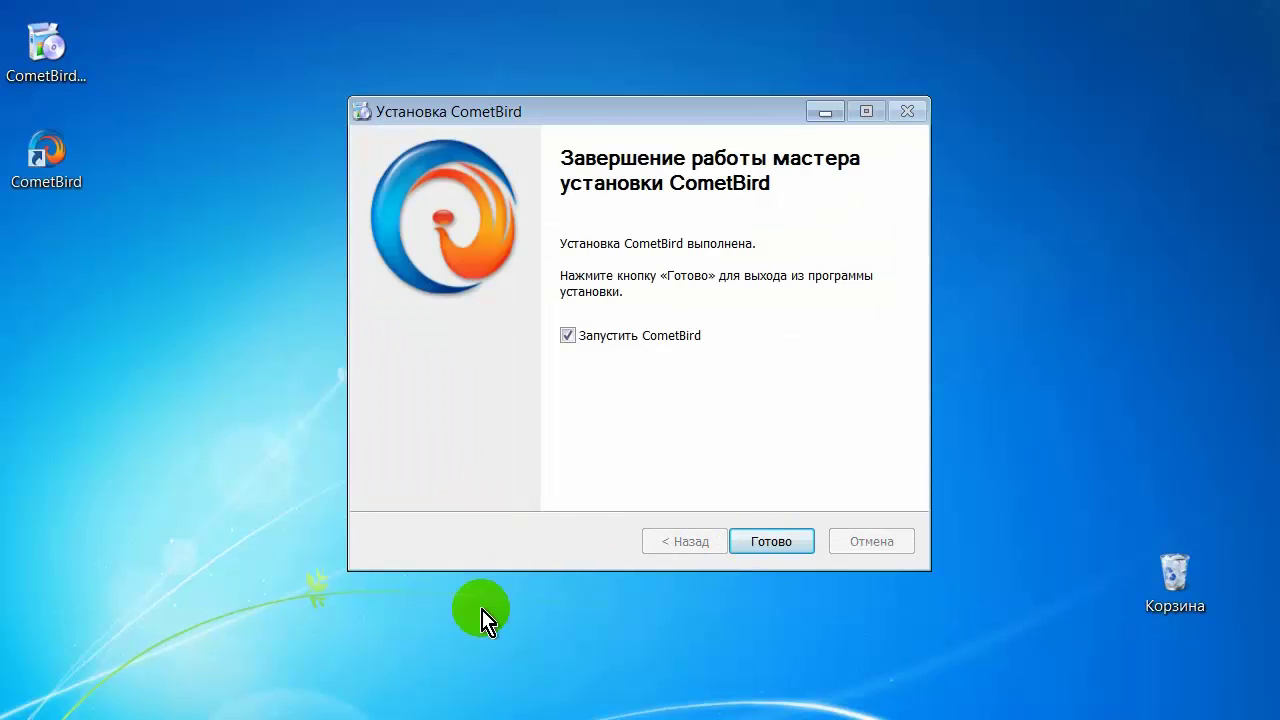
- Finish the setup with CometBird launched, turn off the default-browser check at startup and decline making it the default
{"action": "left_click", "coordinate": [772, 541]}
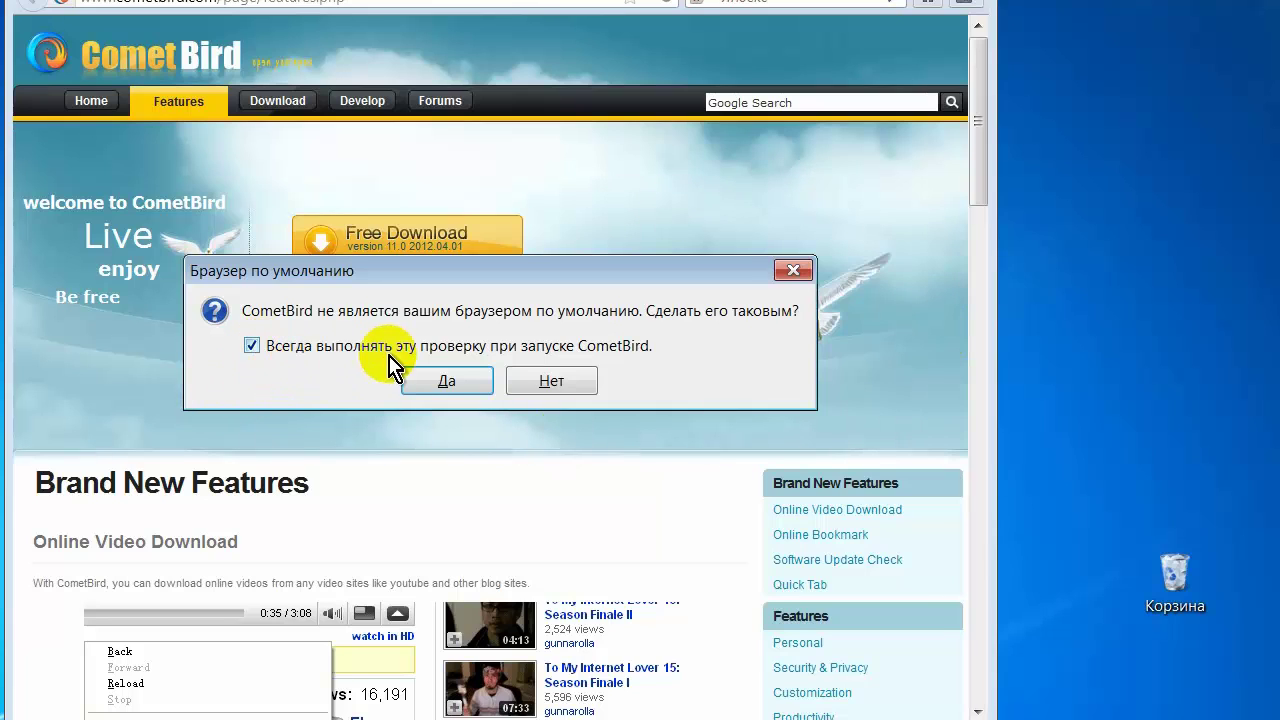
{"action": "left_click", "coordinate": [252, 346]}
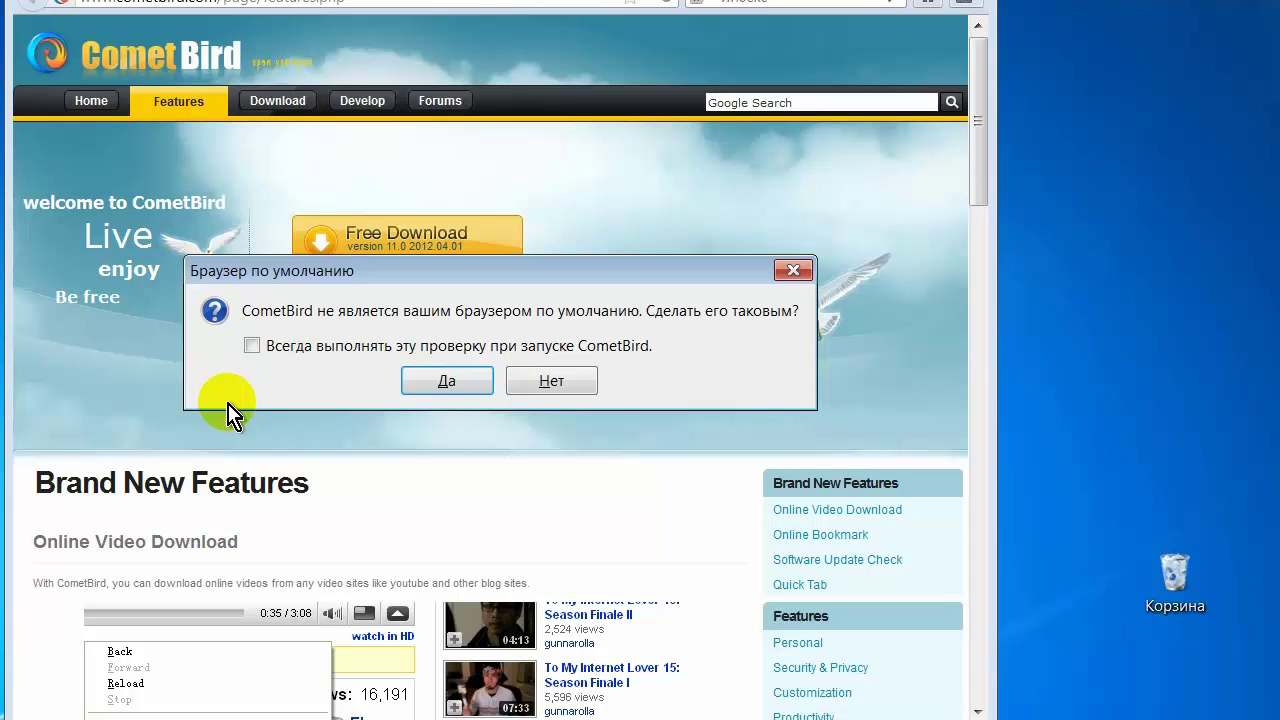
{"action": "left_click", "coordinate": [560, 381]}
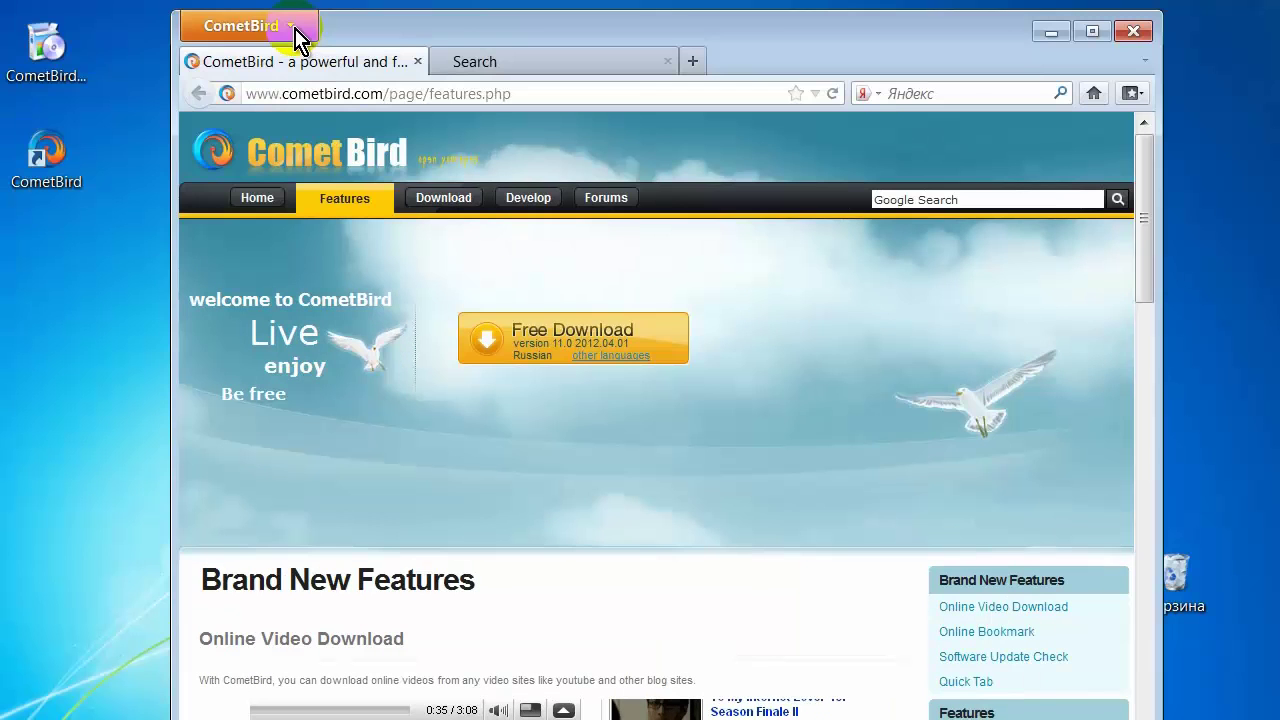
- Review the startup and home page options in the browser settings and set the folder for saved files to Рабочий стол
{"action": "left_click", "coordinate": [291, 28]}
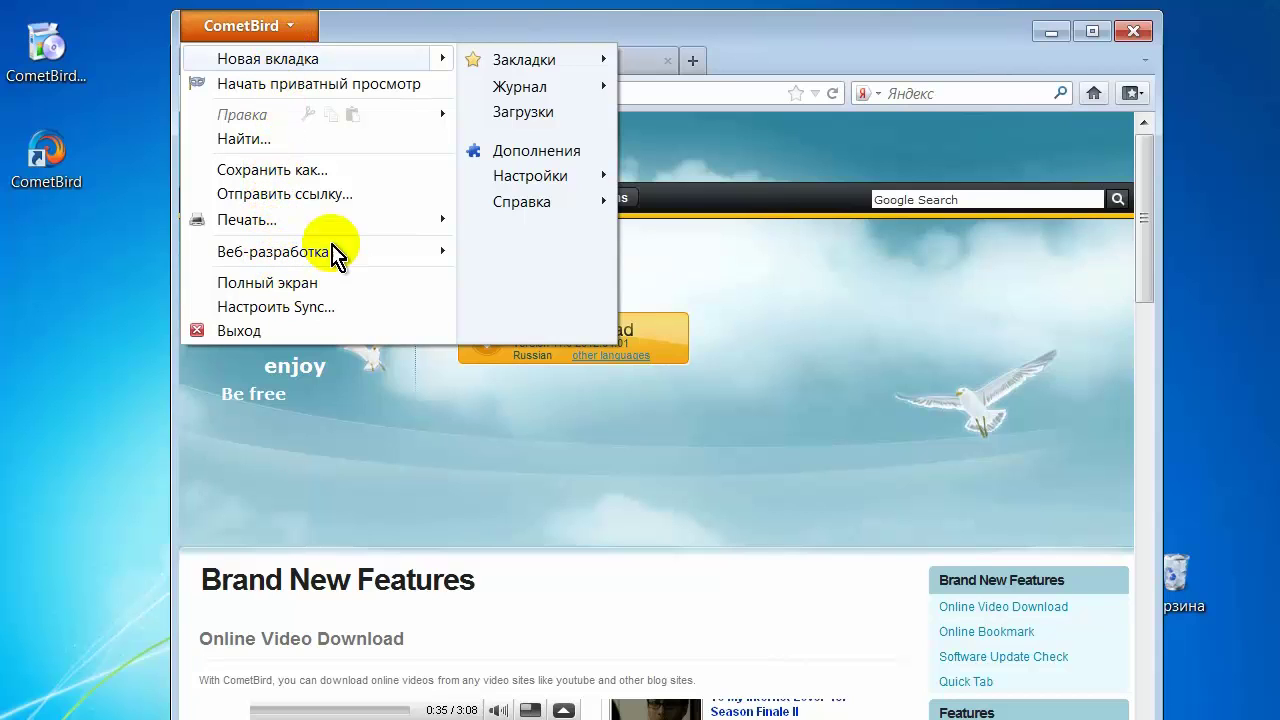
{"action": "left_click", "coordinate": [539, 178]}
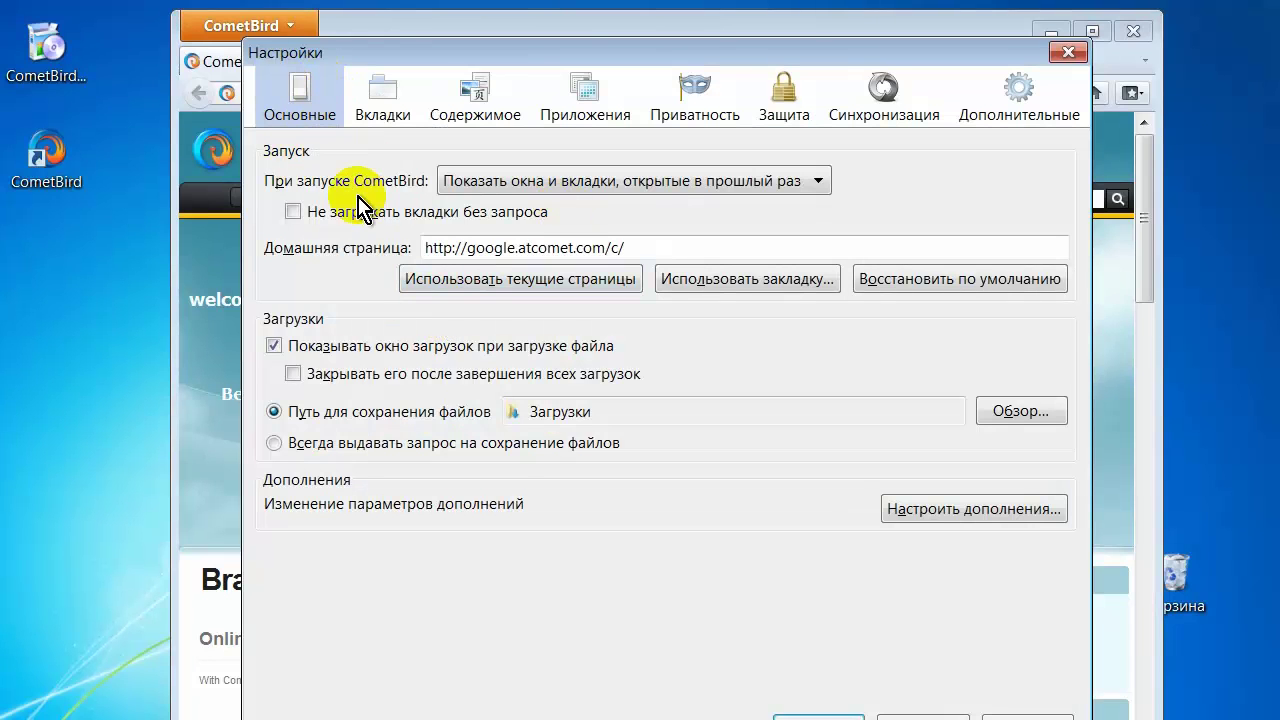
{"action": "left_click", "coordinate": [817, 182]}
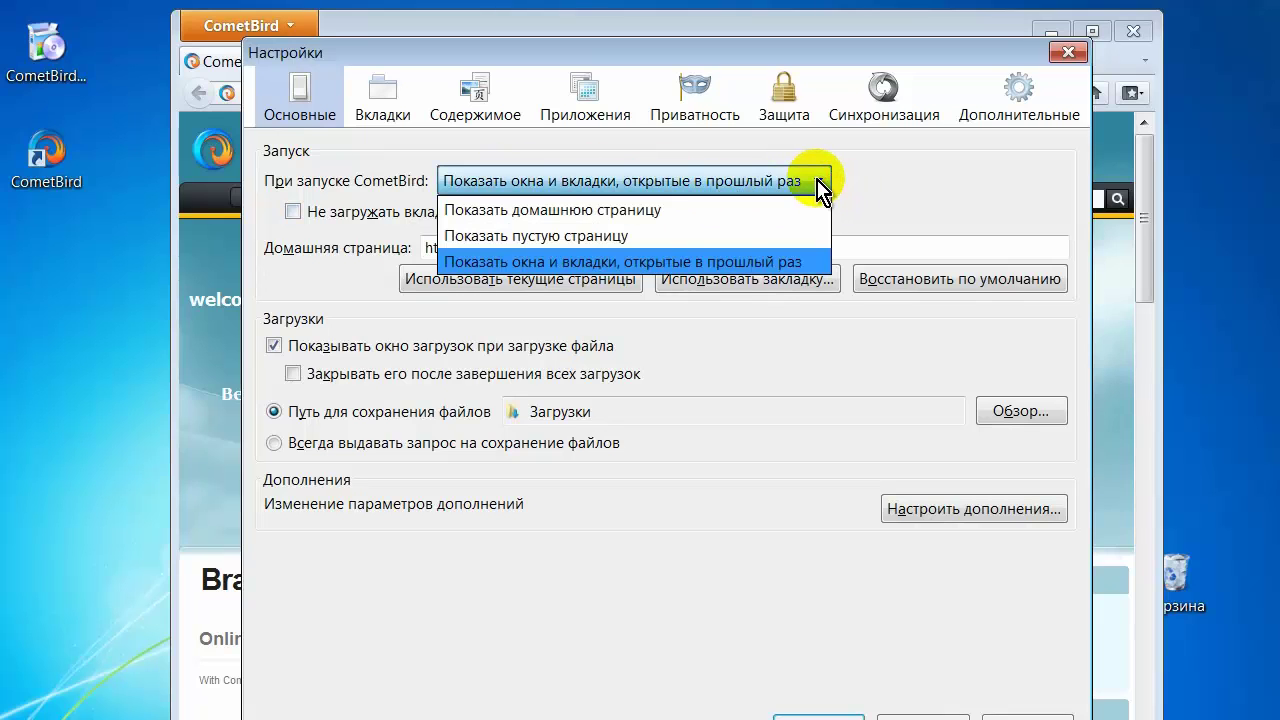
{"action": "left_click", "coordinate": [667, 180]}
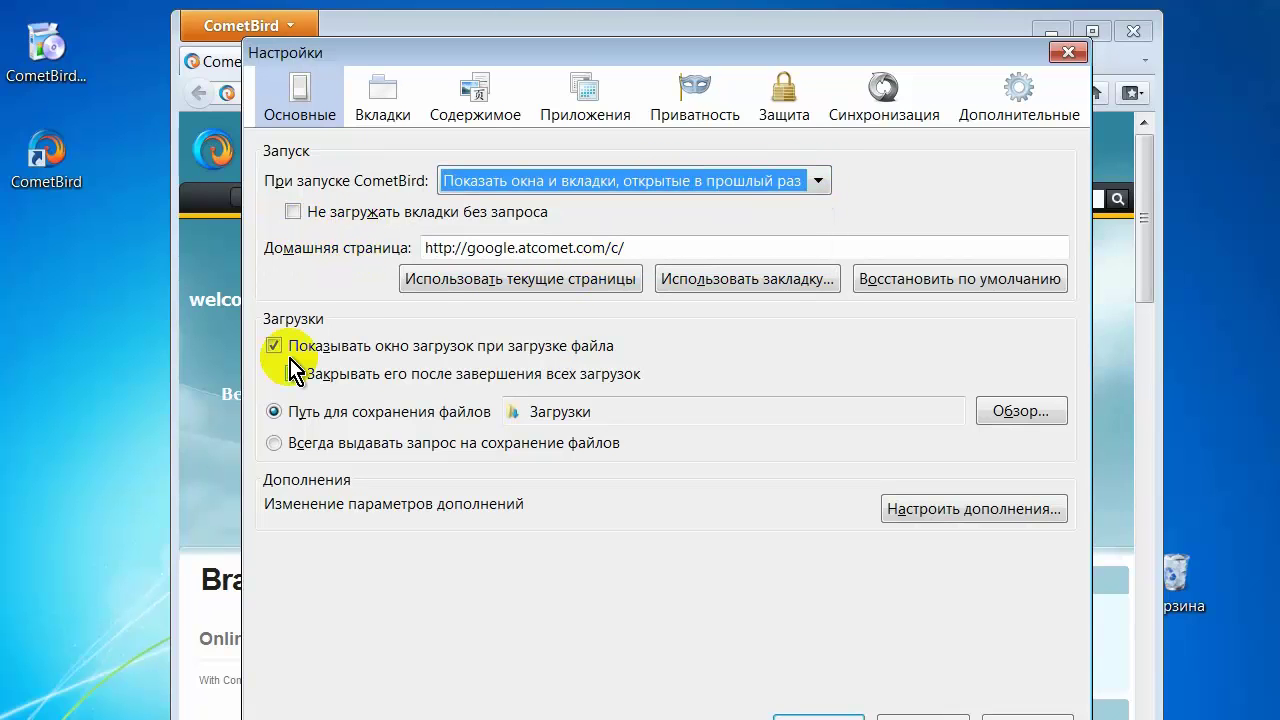
{"action": "left_click", "coordinate": [569, 247]}
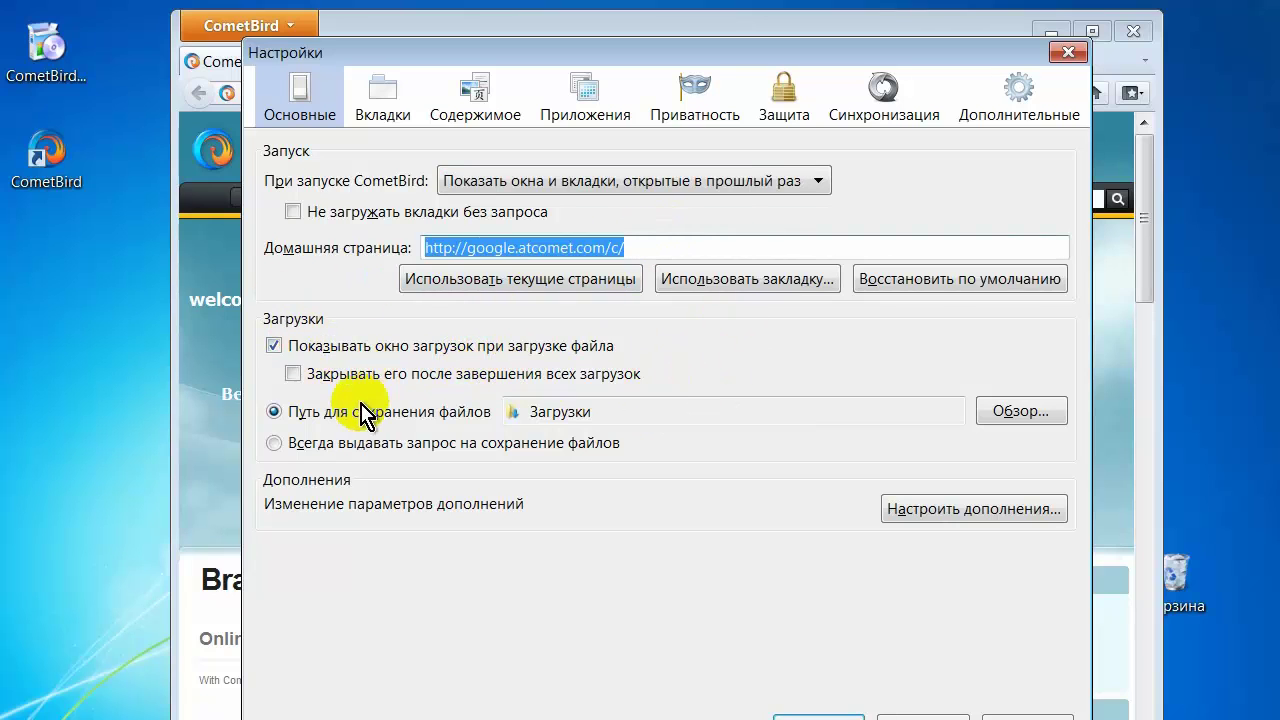
{"action": "left_click", "coordinate": [1022, 412]}
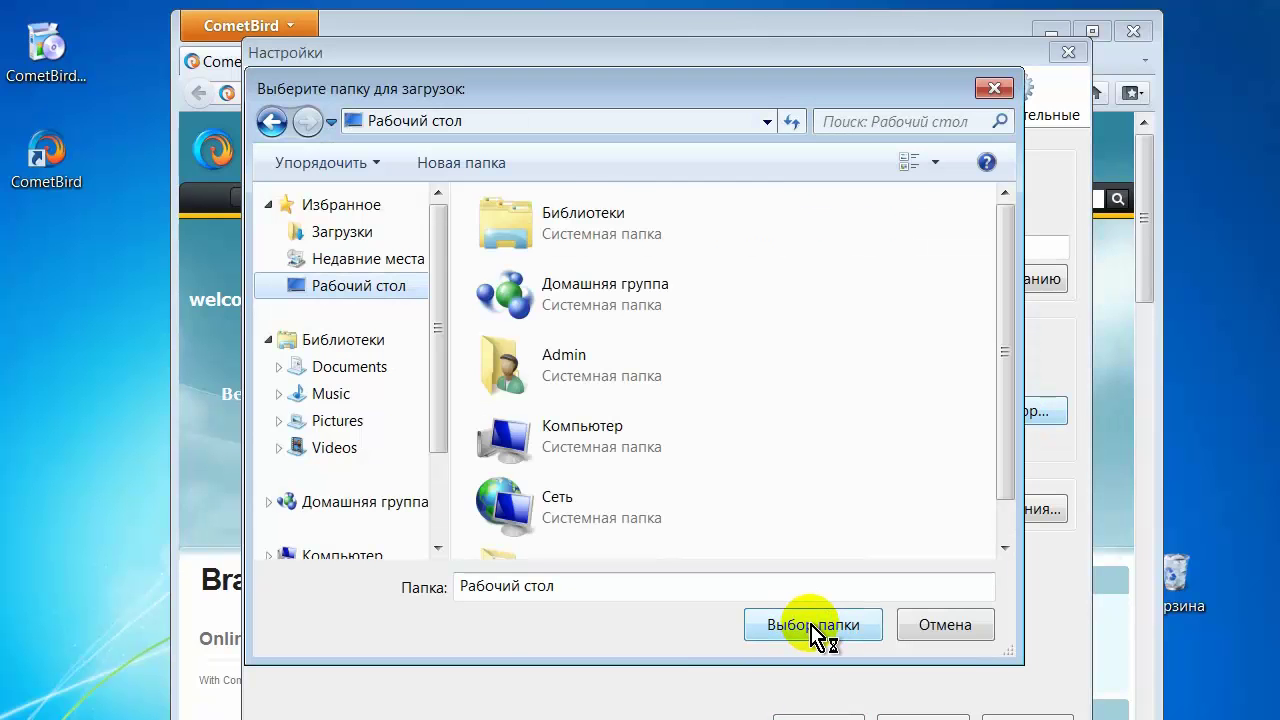
{"action": "left_click", "coordinate": [814, 628]}
- Open the add-ons manager, look through the recommended add-ons, extensions and themes, and disable the BitCometAgent plugin
{"action": "left_click", "coordinate": [1003, 516]}
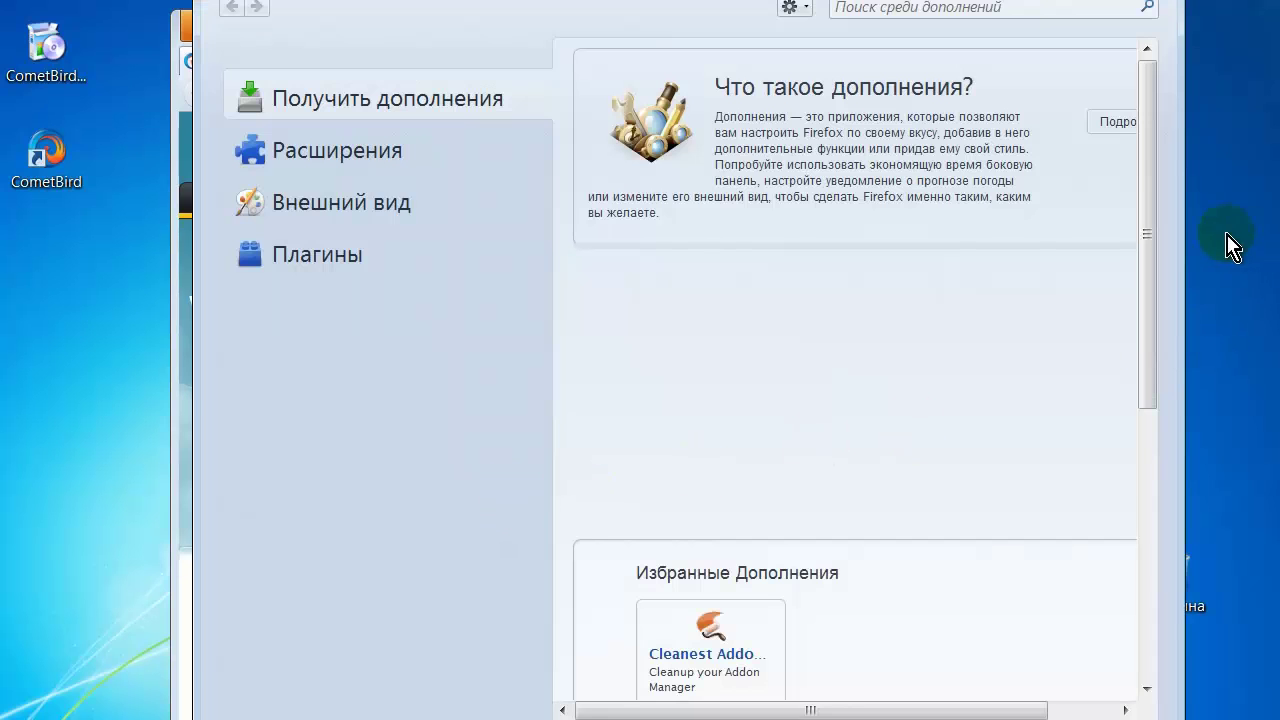
{"action": "left_click_drag", "start_coordinate": [1143, 190], "coordinate": [1140, 256]}
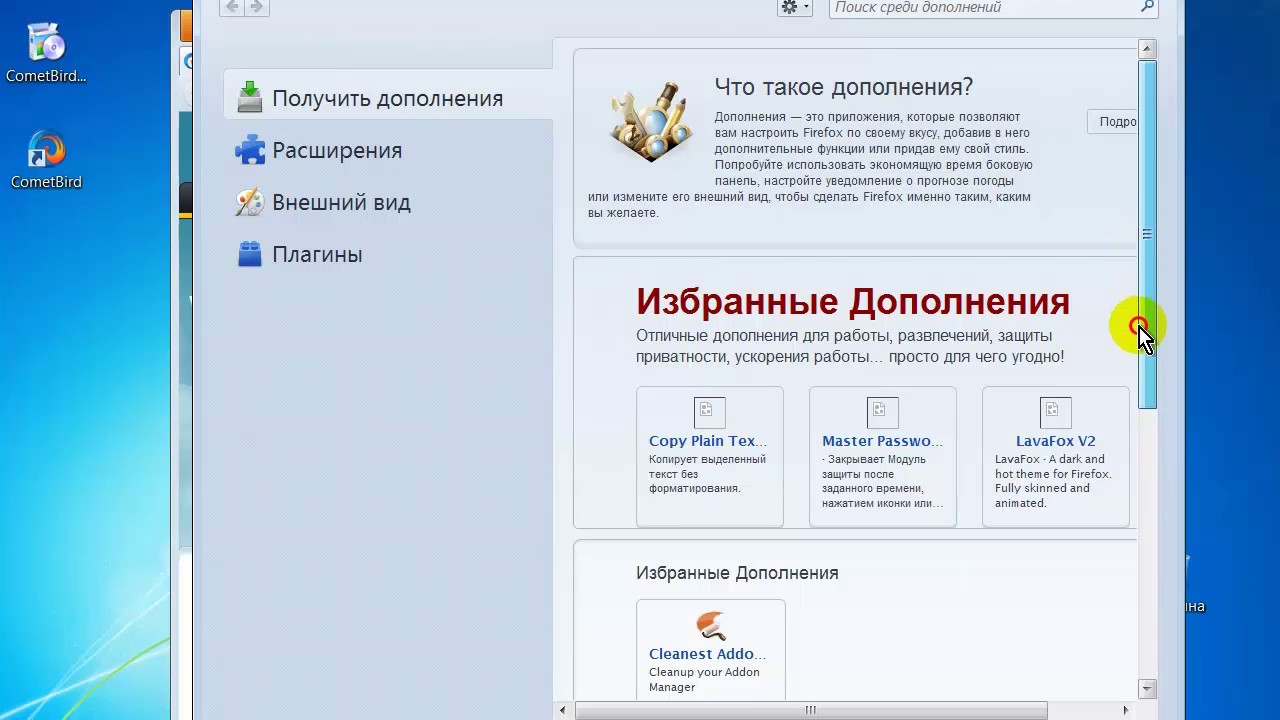
{"action": "left_click_drag", "start_coordinate": [1138, 326], "coordinate": [1140, 596]}
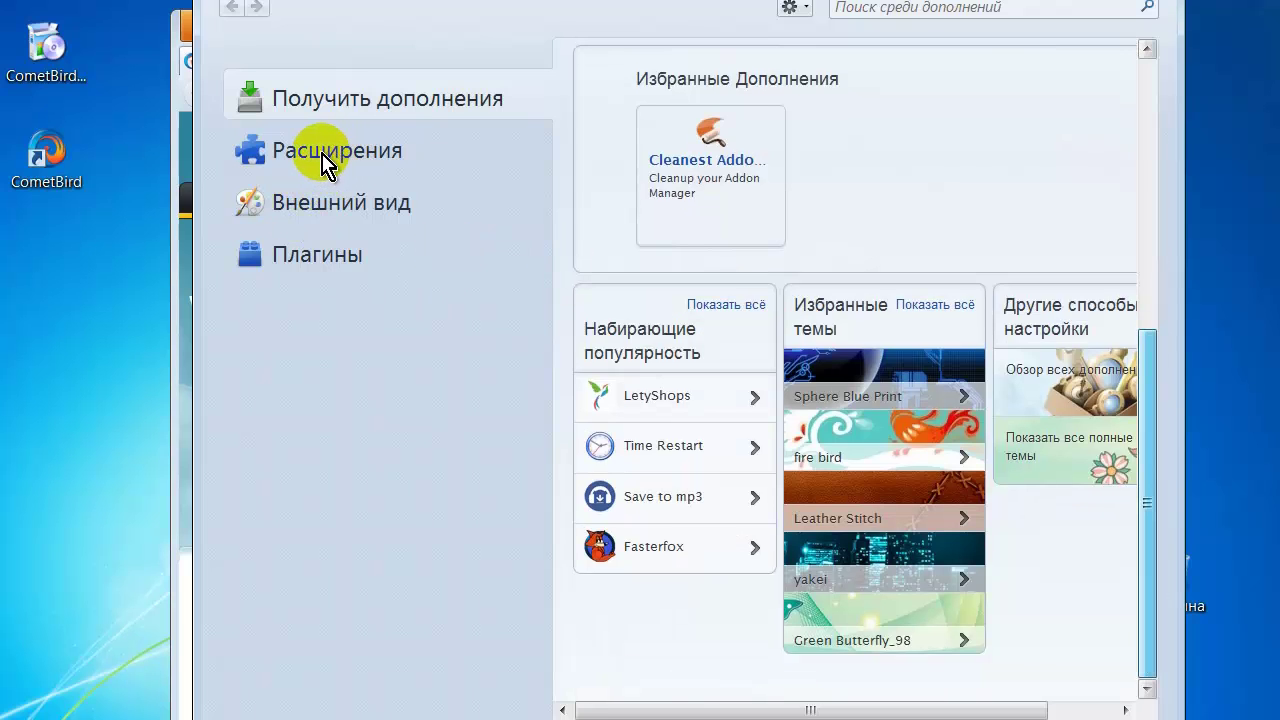
{"action": "left_click", "coordinate": [310, 158]}
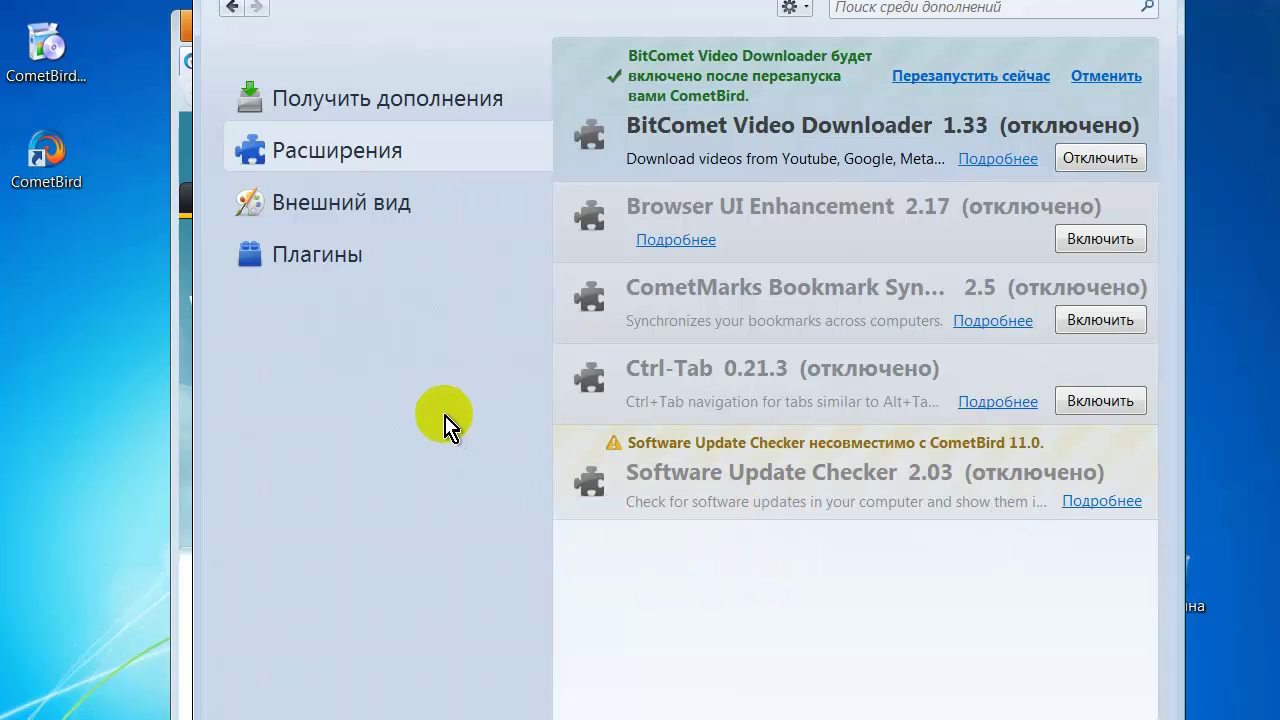
{"action": "left_click", "coordinate": [333, 210]}
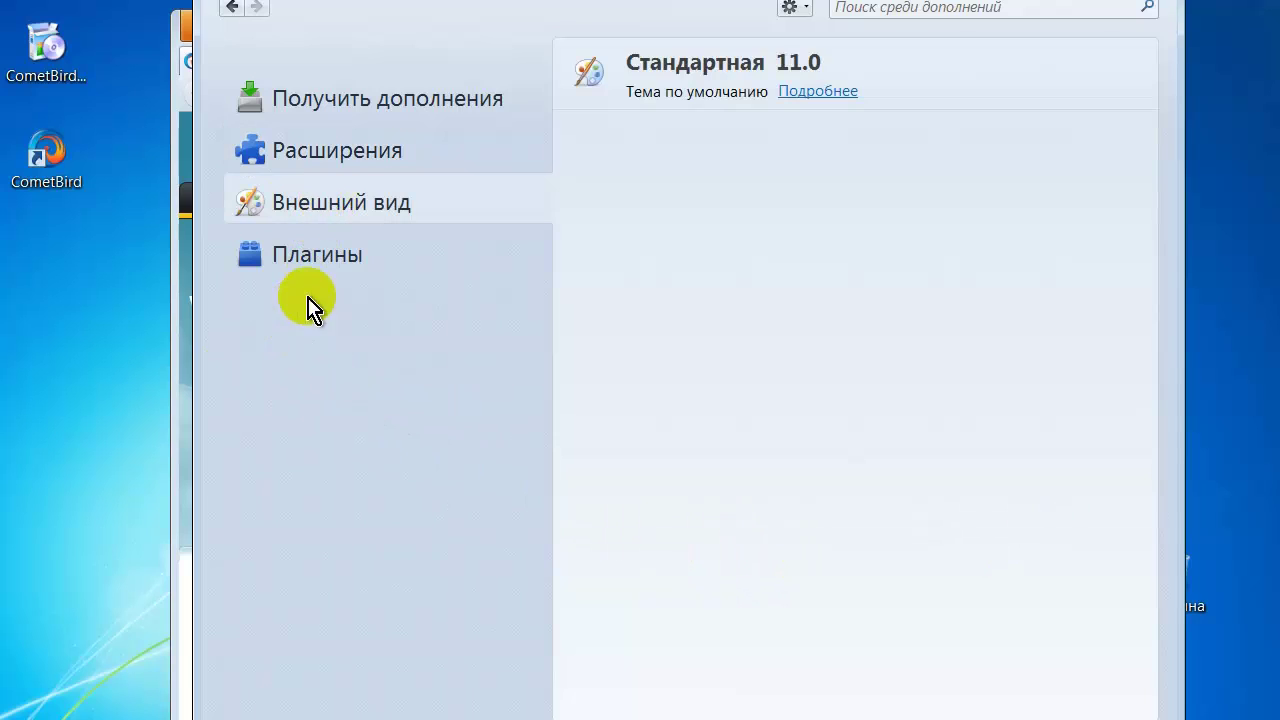
{"action": "left_click", "coordinate": [298, 258]}
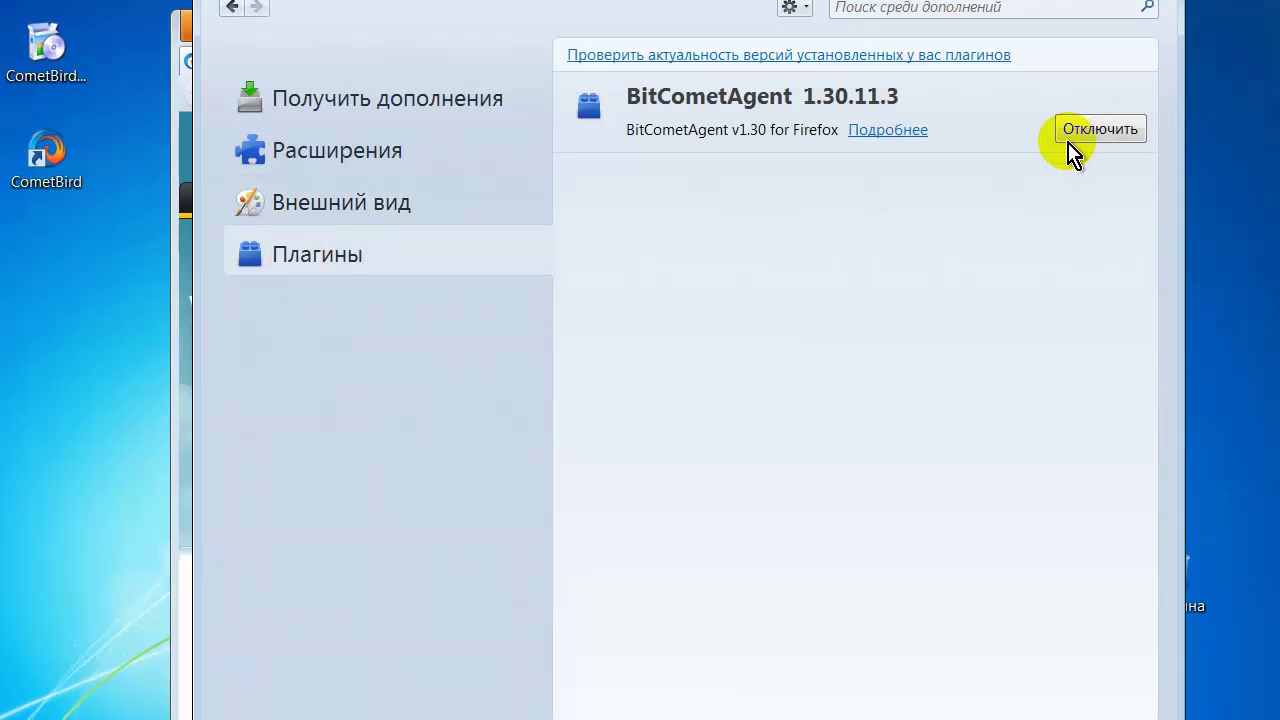
{"action": "left_click", "coordinate": [1092, 129]}
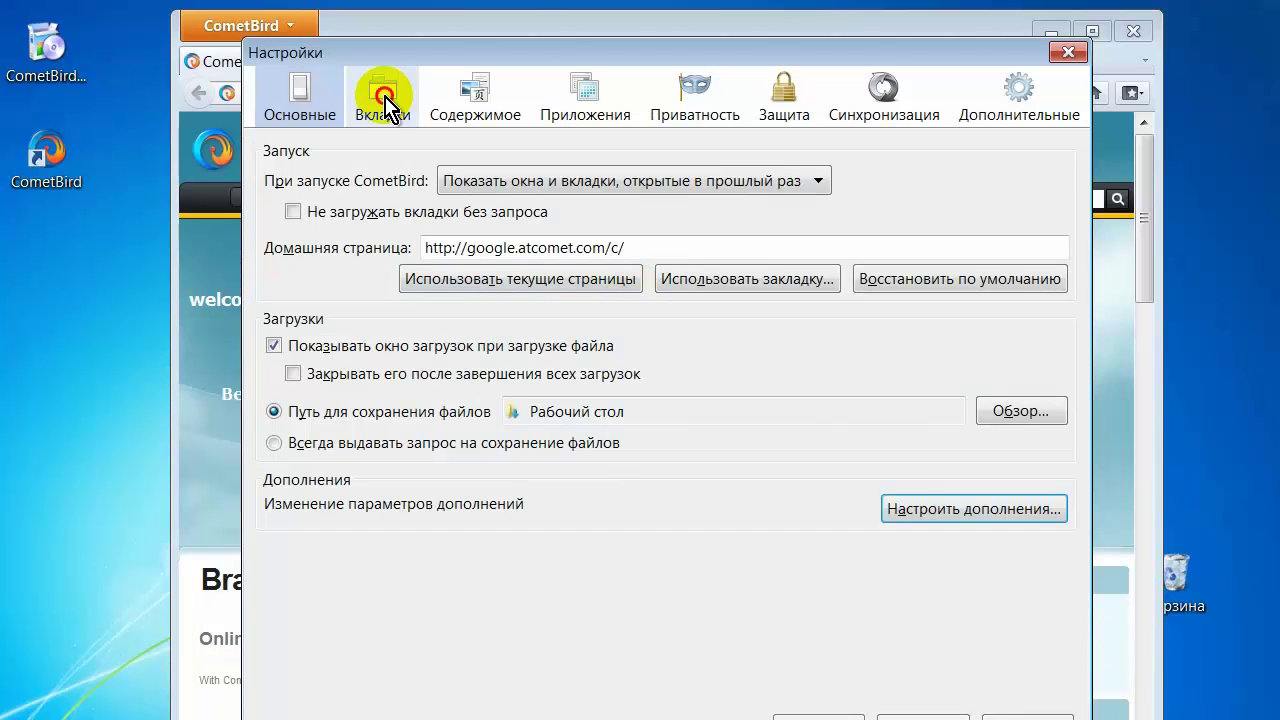
- Look through the tab, content, application, privacy, security and synchronization settings, ending on the general options of the advanced settings
{"action": "left_click", "coordinate": [383, 97]}
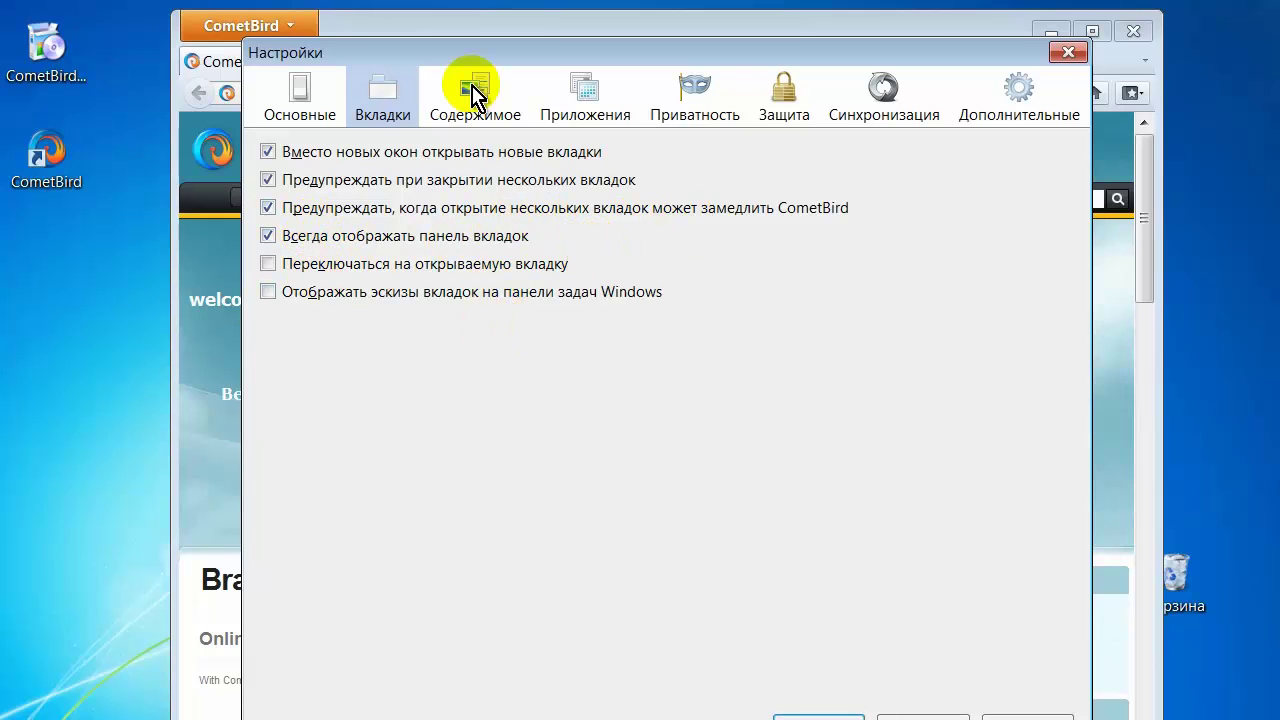
{"action": "left_click", "coordinate": [487, 92]}
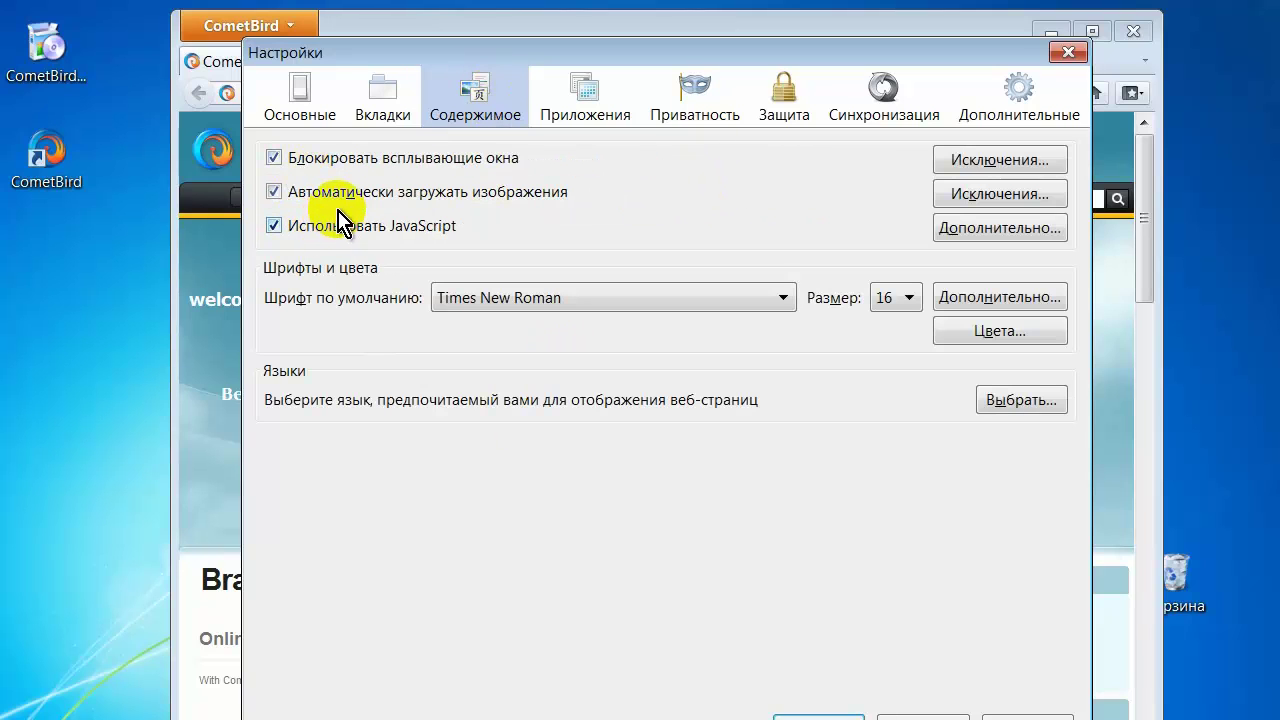
{"action": "left_click", "coordinate": [591, 92]}
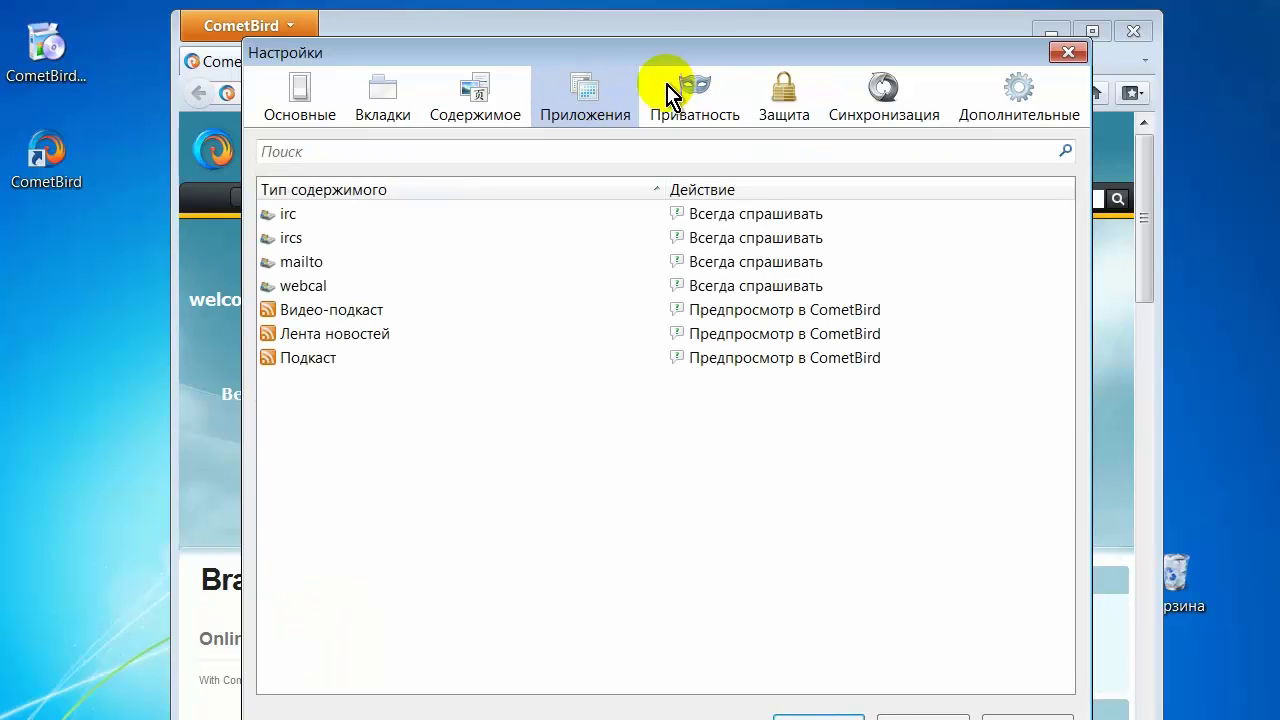
{"action": "left_click", "coordinate": [696, 93]}
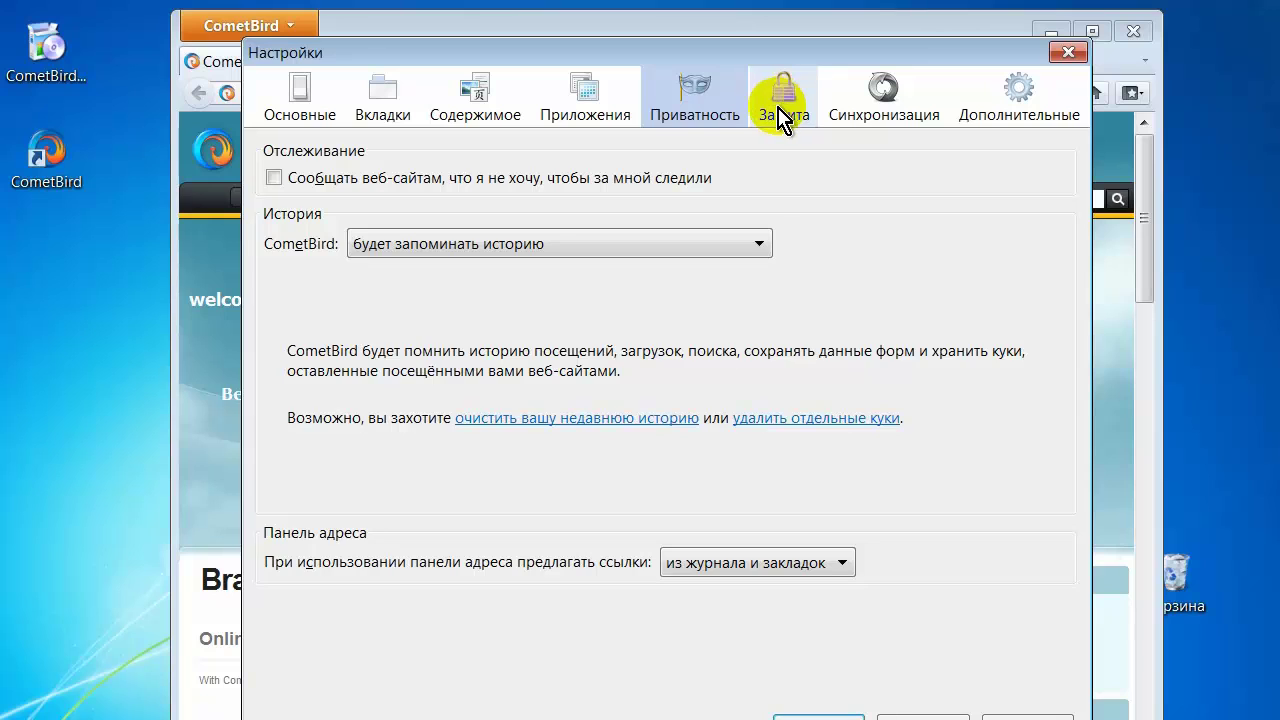
{"action": "left_click", "coordinate": [782, 112]}
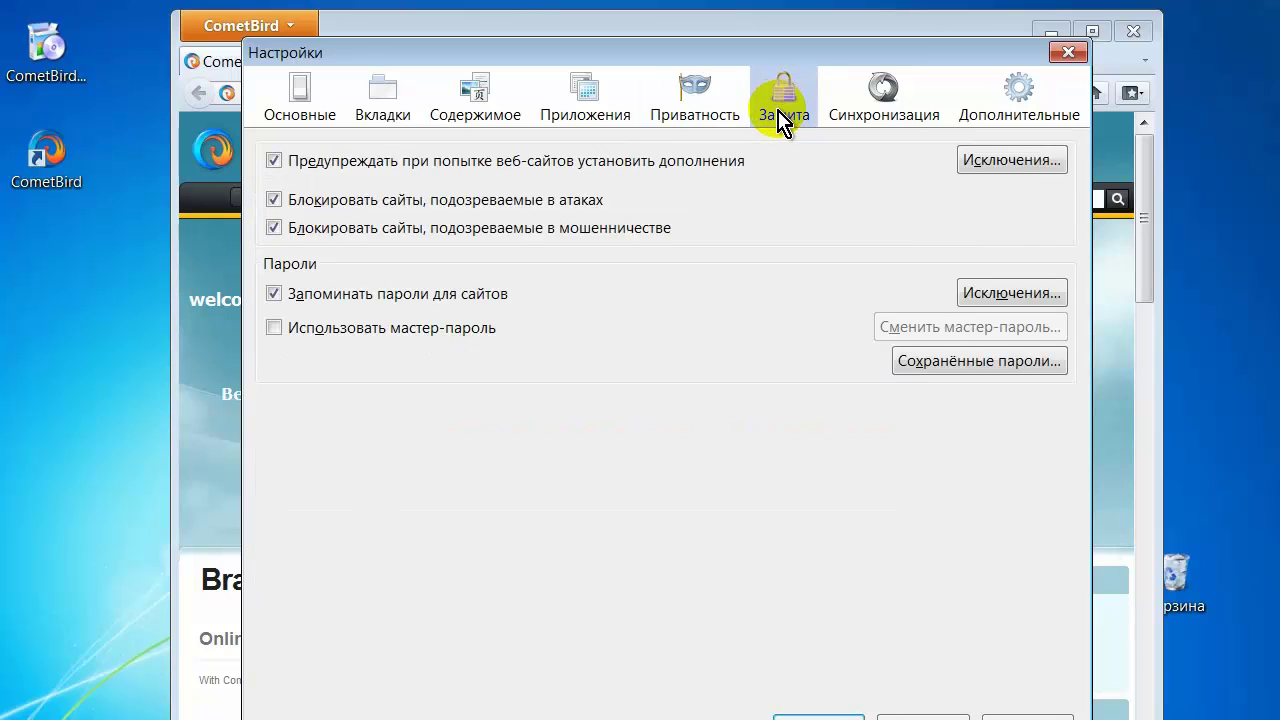
{"action": "left_click", "coordinate": [884, 98]}
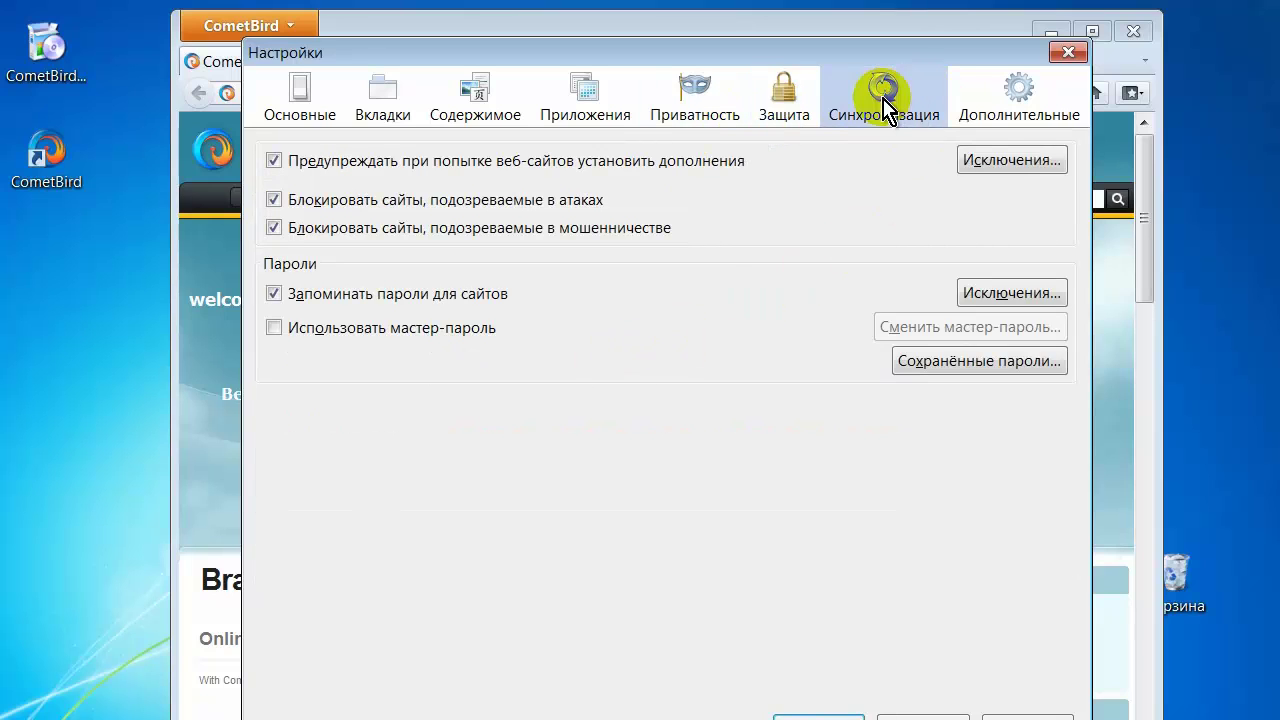
{"action": "left_click", "coordinate": [1018, 96]}
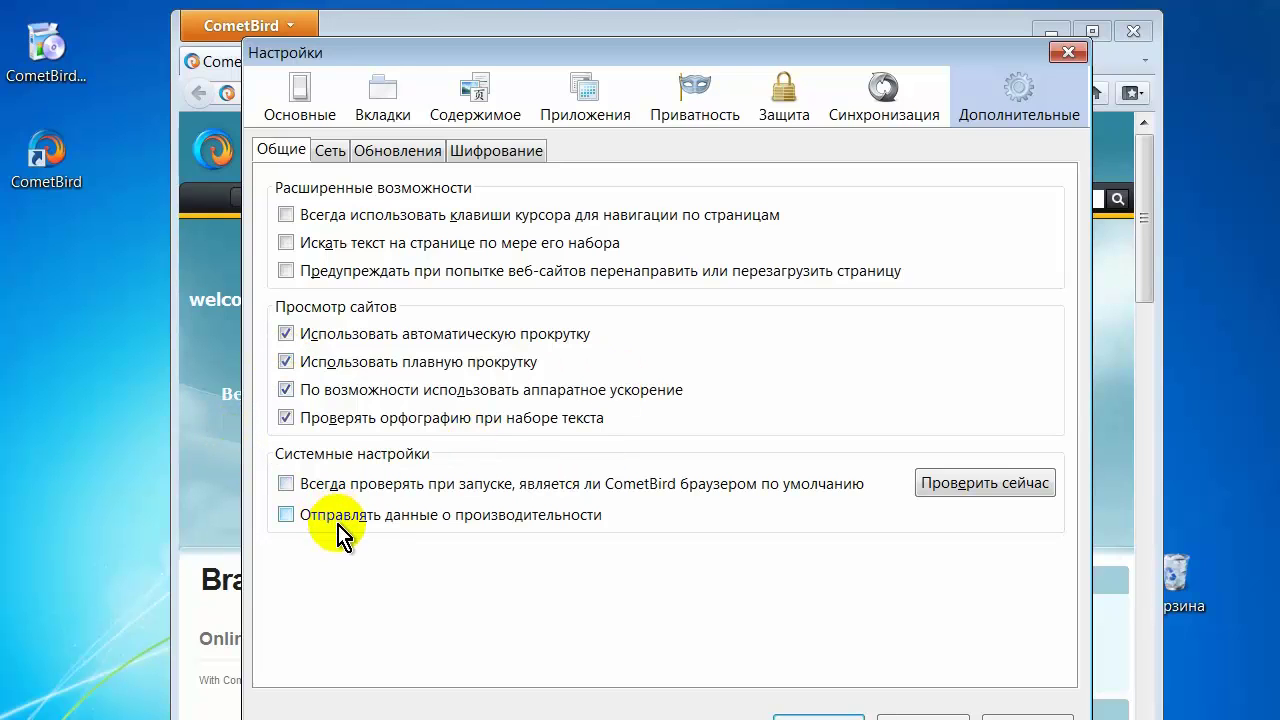
- Review the advanced network and encryption settings, set CometBird to never check for updates, and save the settings
{"action": "left_click", "coordinate": [330, 152]}
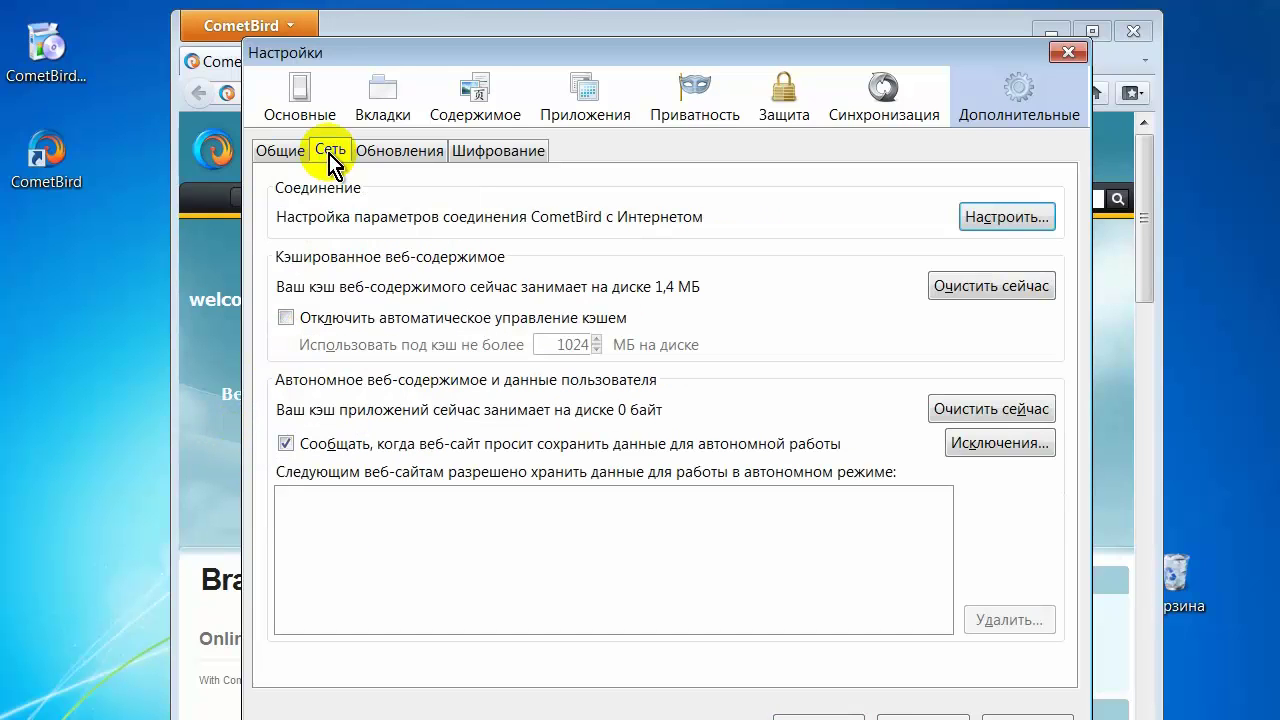
{"action": "left_click", "coordinate": [390, 150]}
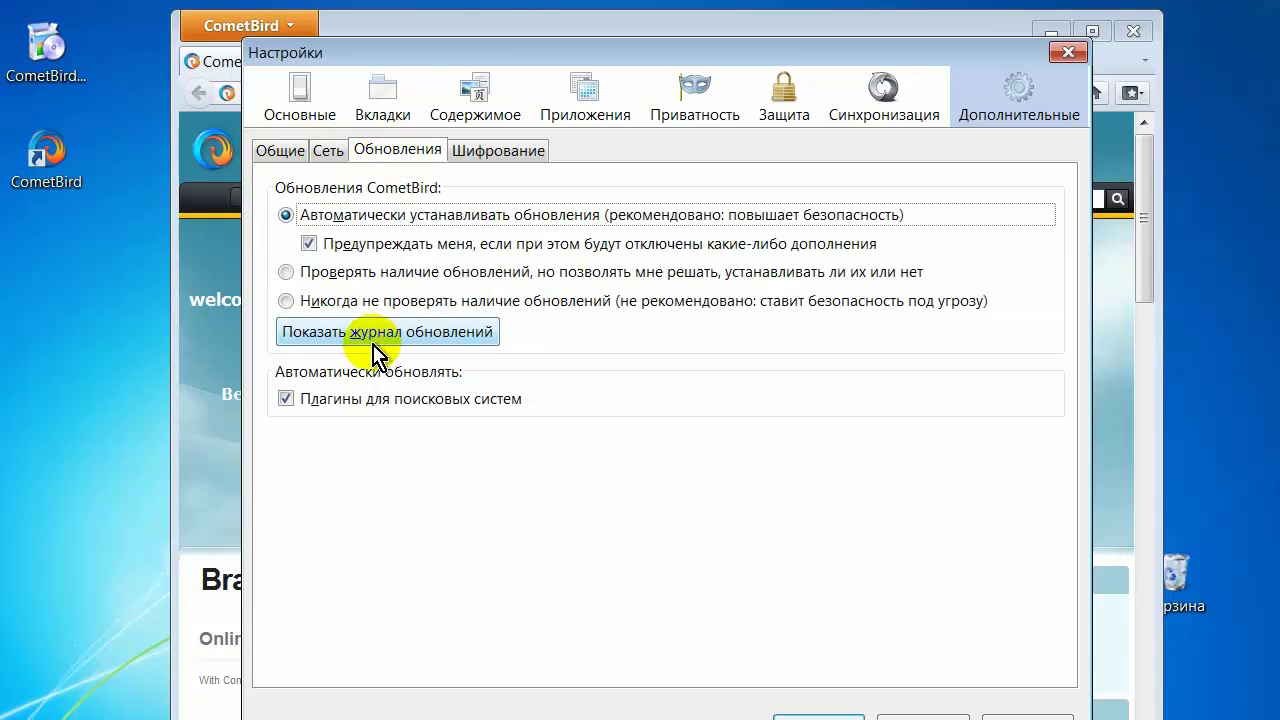
{"action": "left_click", "coordinate": [286, 302]}
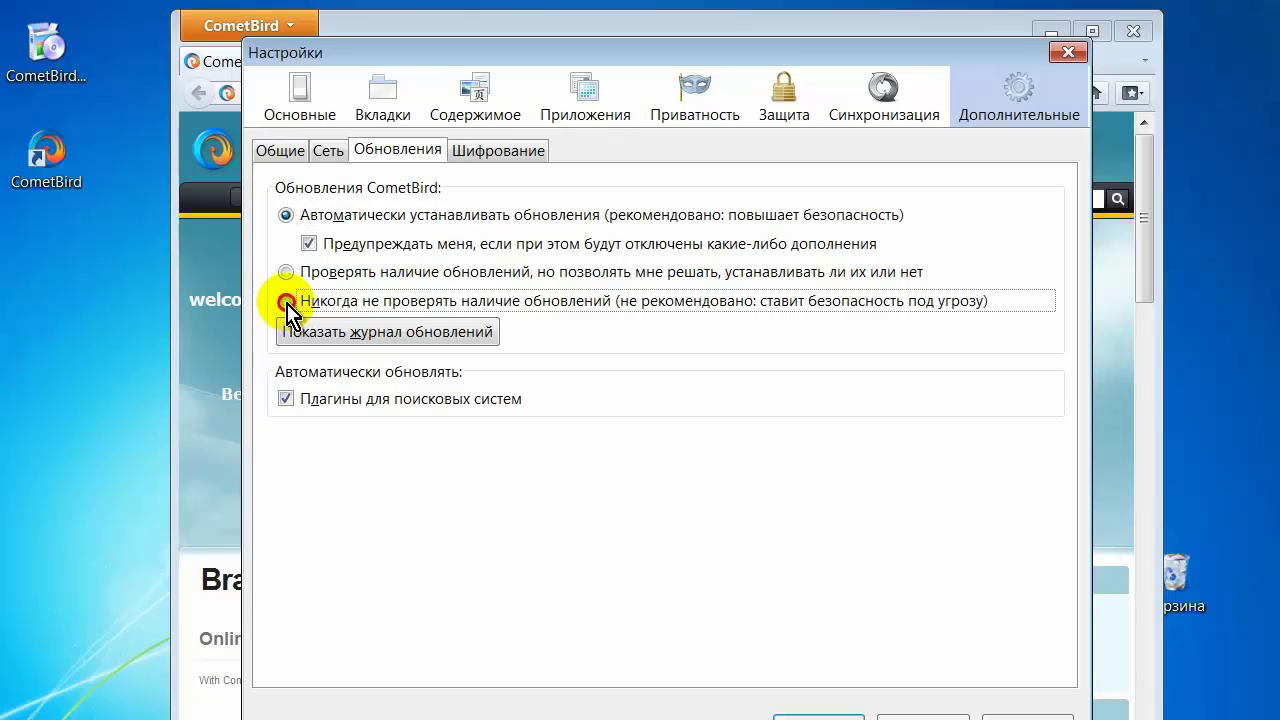
{"action": "left_click", "coordinate": [492, 149]}
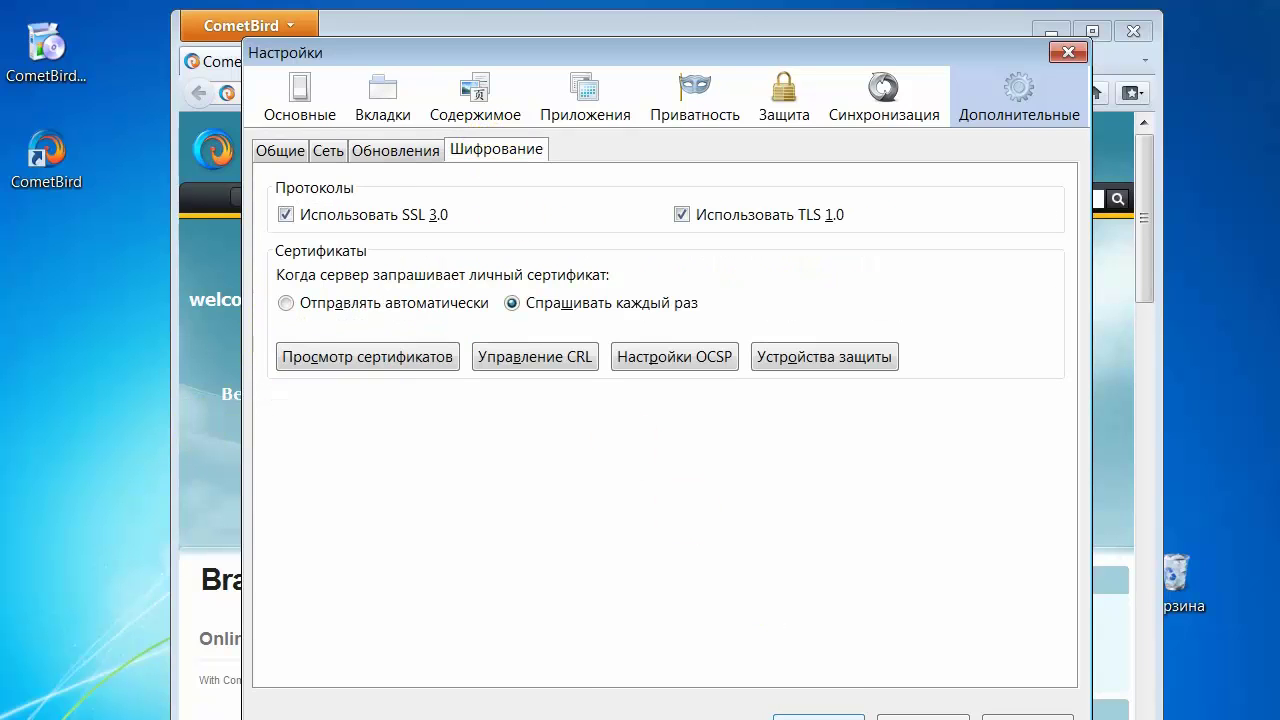
{"action": "key", "text": "Return"}
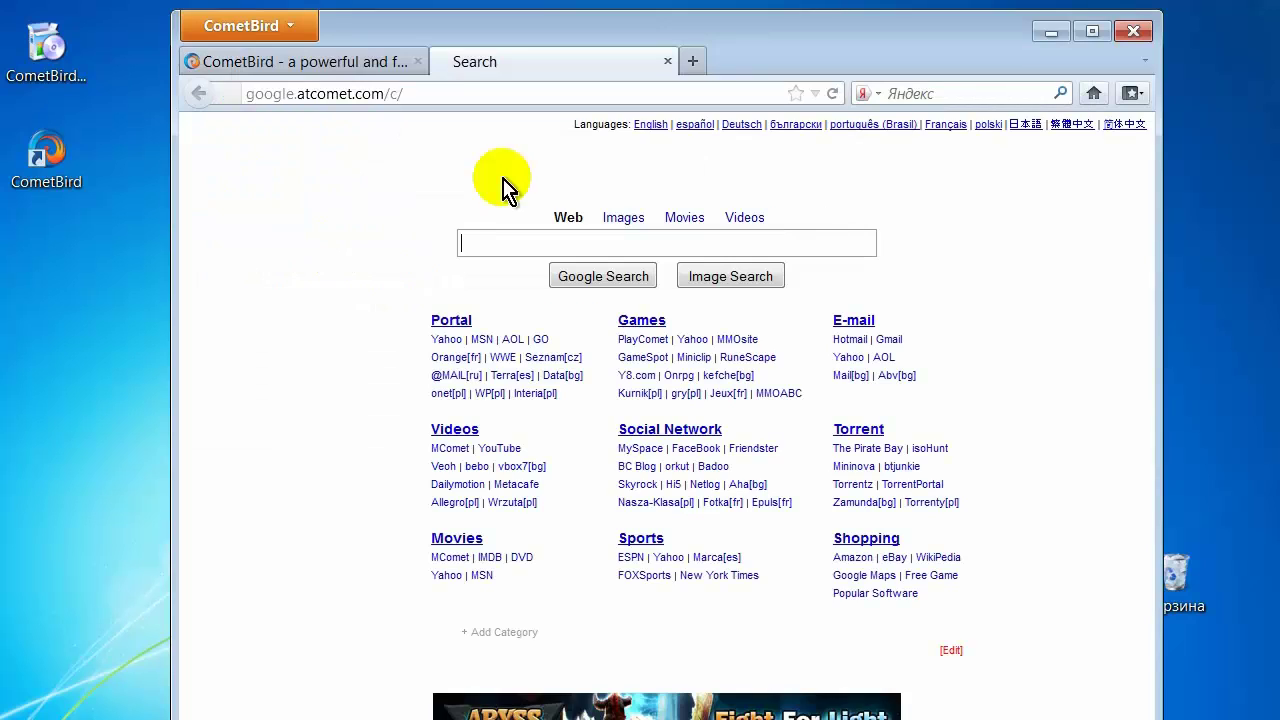
- Check the list of available search engines without changing the choice, and show the bookmarks bar
{"action": "left_click", "coordinate": [881, 92]}
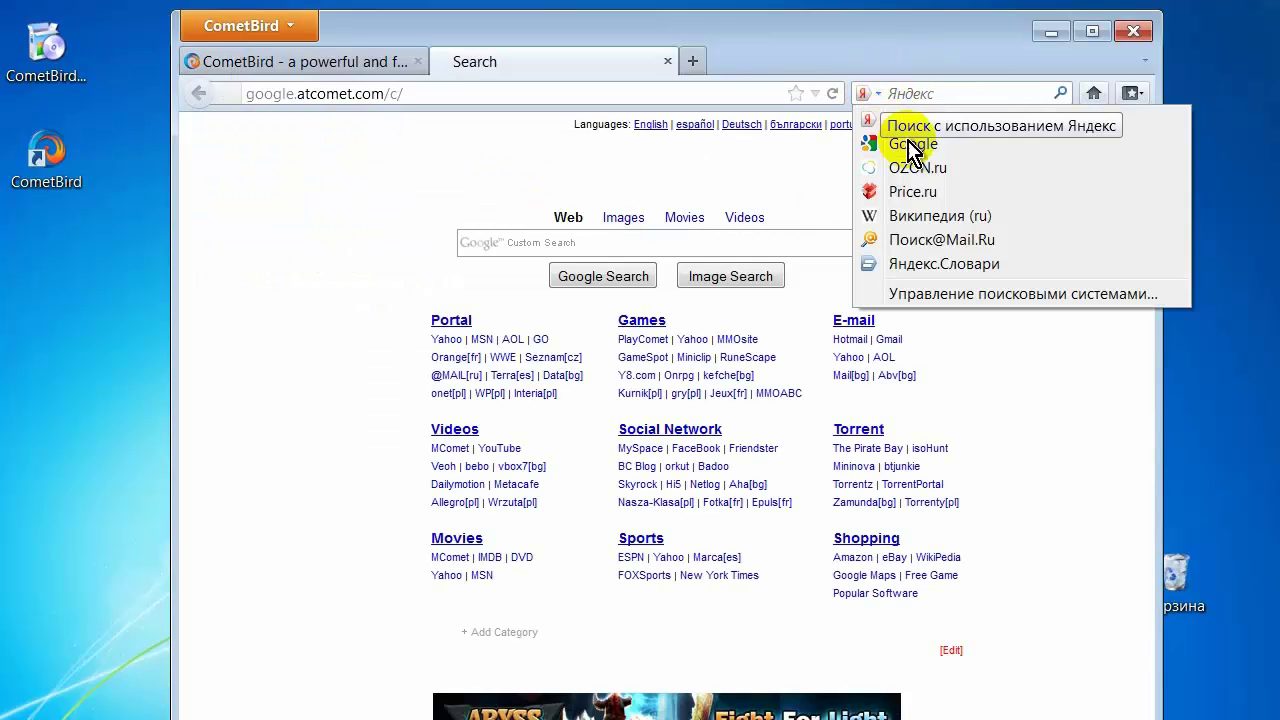
{"action": "left_click", "coordinate": [866, 95]}
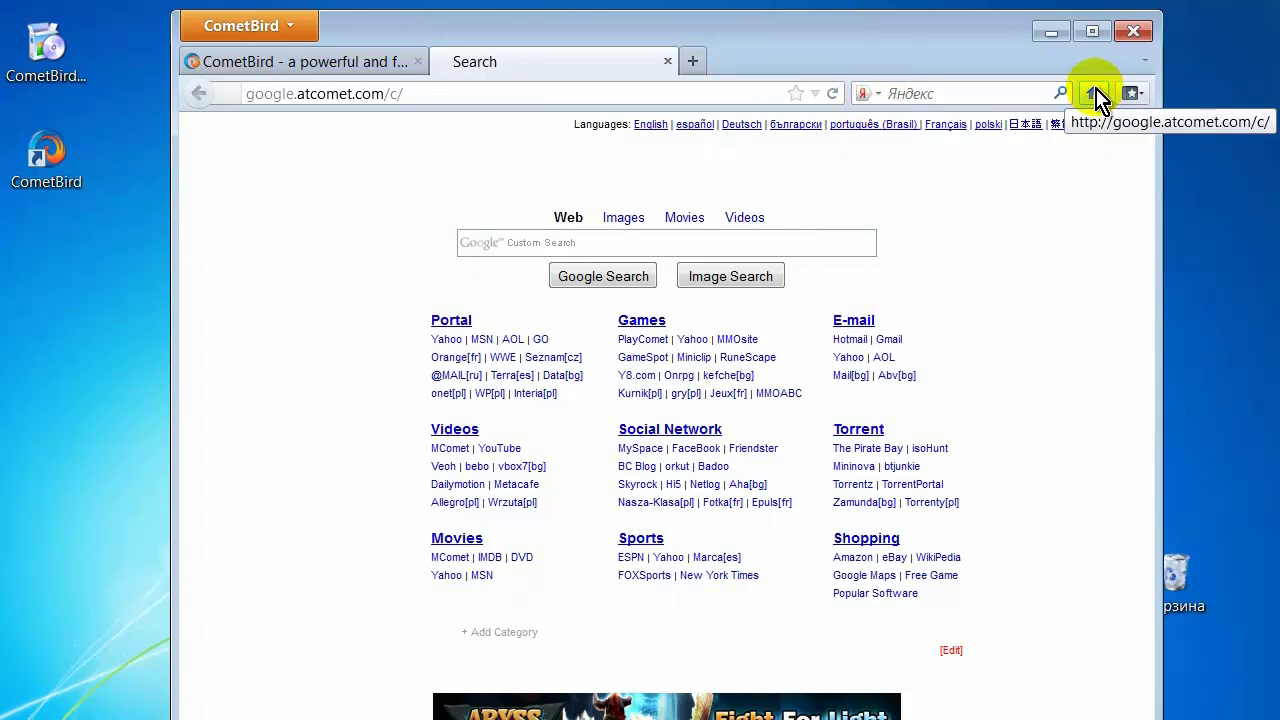
{"action": "left_click", "coordinate": [1144, 93]}
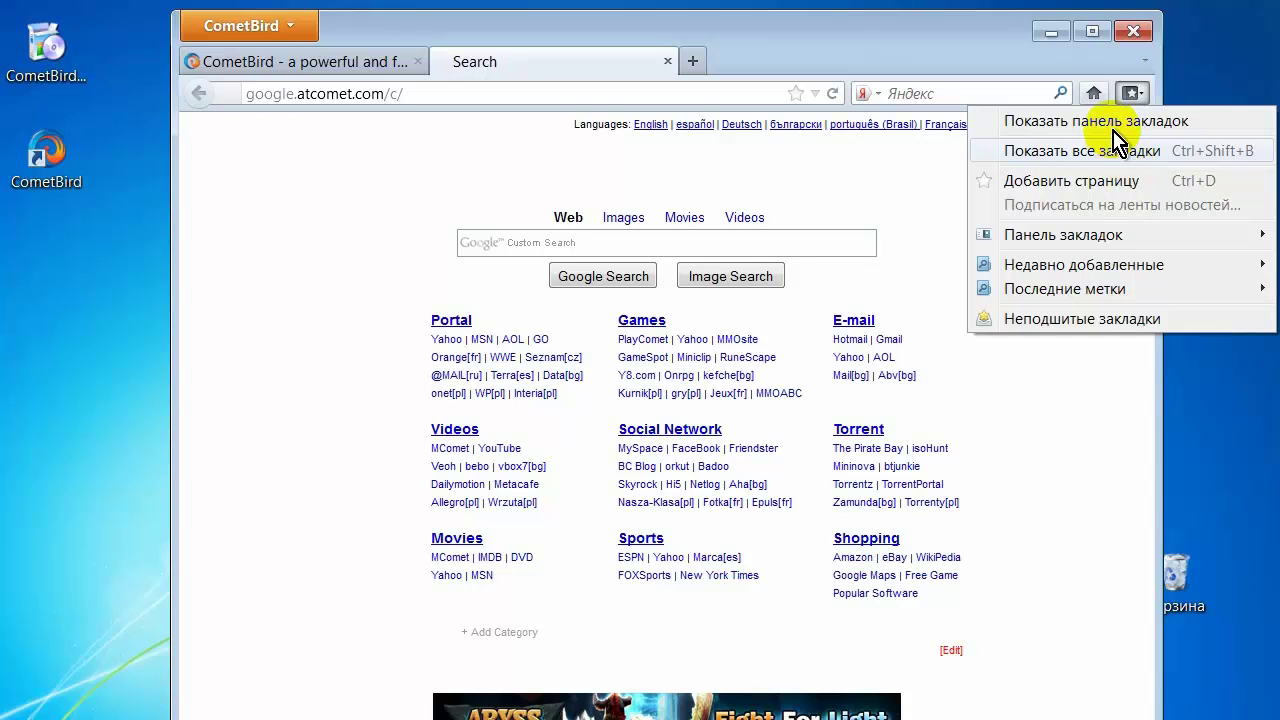
{"action": "left_click", "coordinate": [1111, 125]}
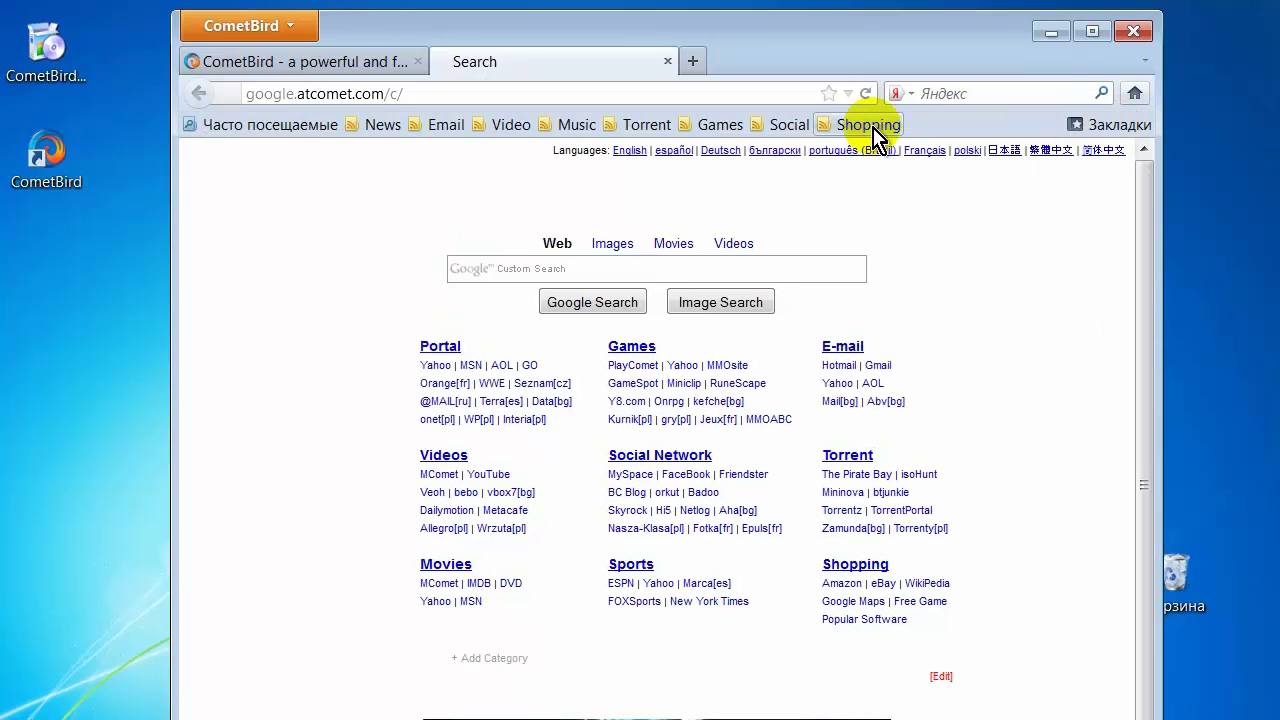
- Delete the Shopping, Social and Games feeds from the bookmarks bar
{"action": "right_click", "coordinate": [872, 135]}
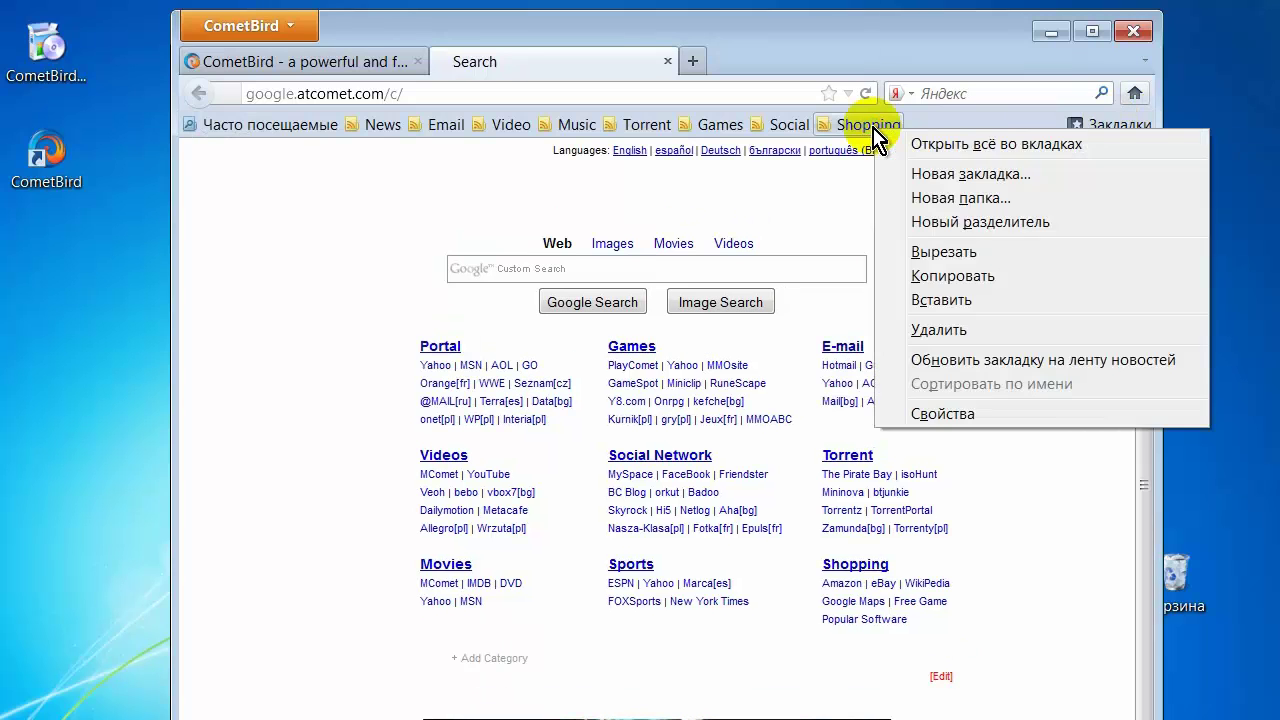
{"action": "left_click", "coordinate": [950, 338]}
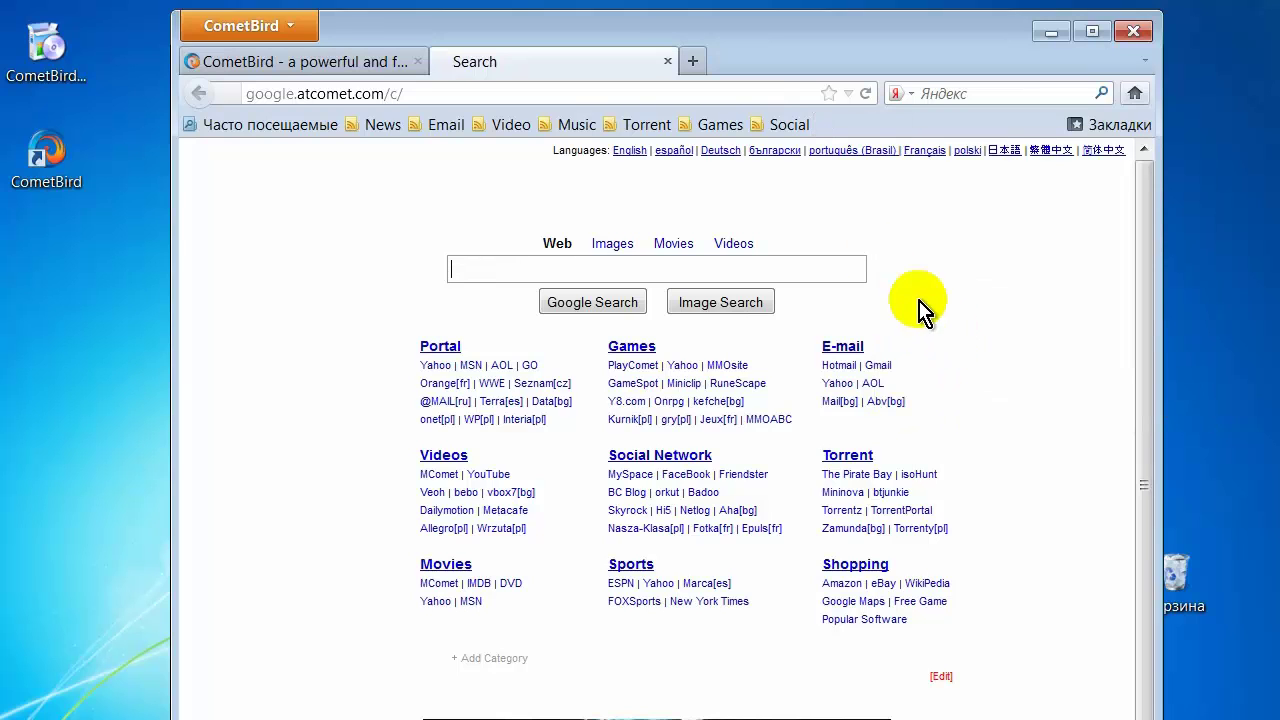
{"action": "right_click", "coordinate": [789, 128]}
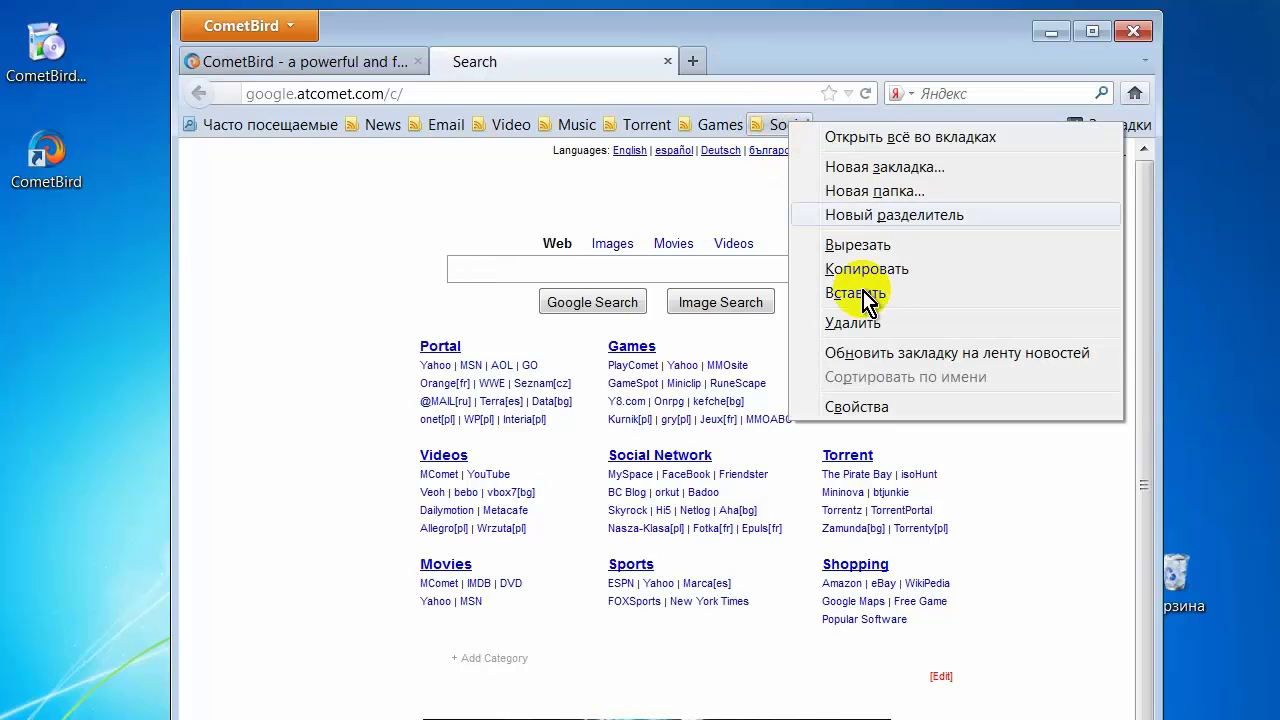
{"action": "right_click", "coordinate": [726, 128]}
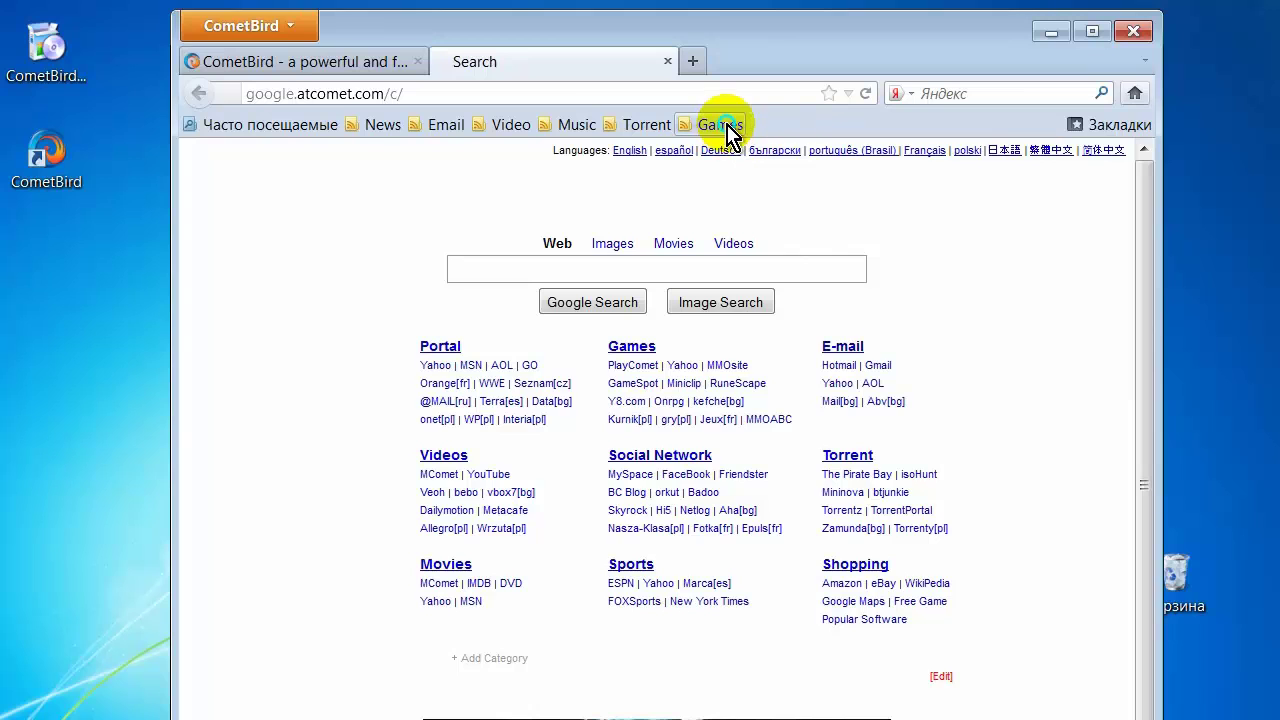
{"action": "right_click", "coordinate": [727, 125]}
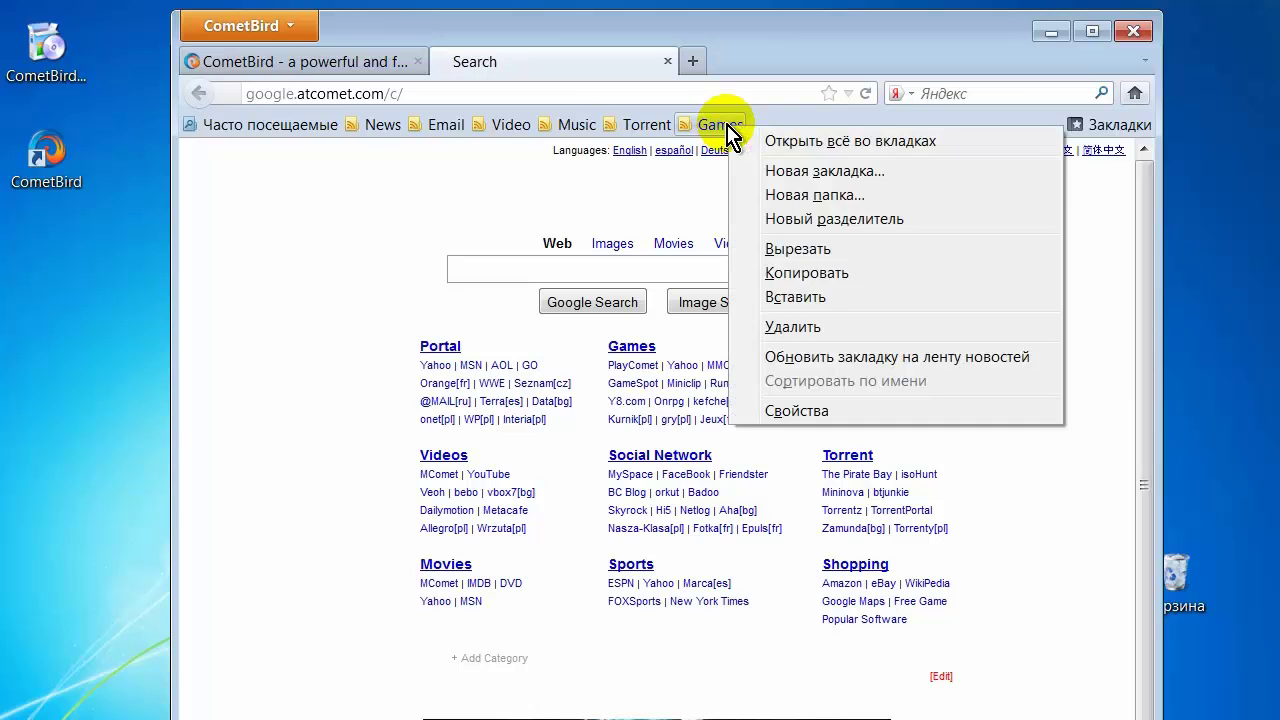
{"action": "left_click", "coordinate": [810, 324]}
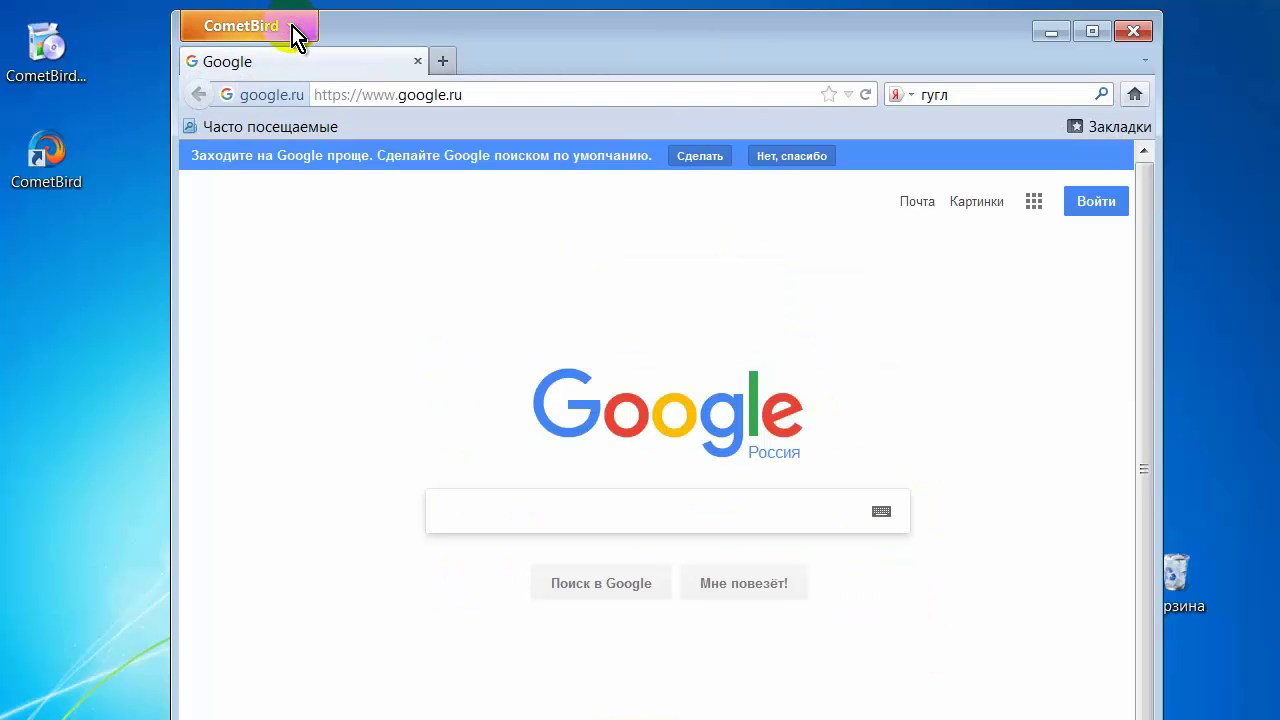
- Look over the browser's main commands and open the add-ons manager
{"action": "left_click", "coordinate": [293, 30]}
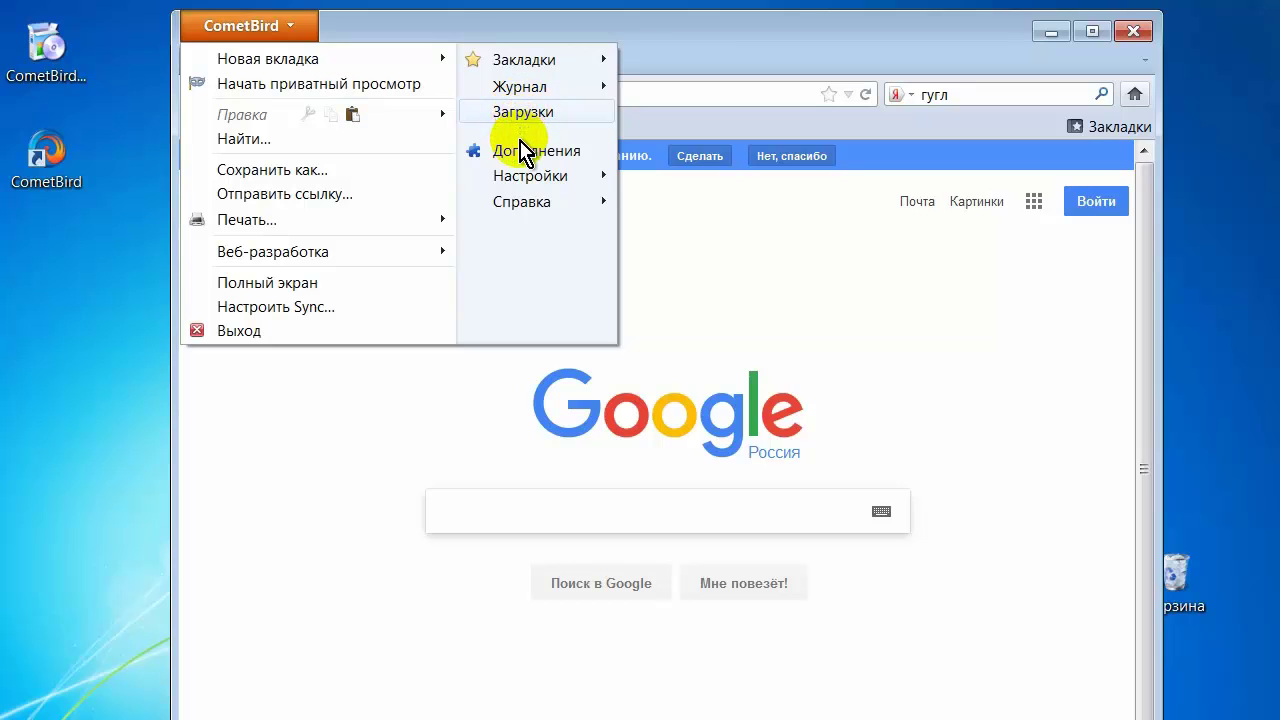
{"action": "left_click", "coordinate": [560, 152]}
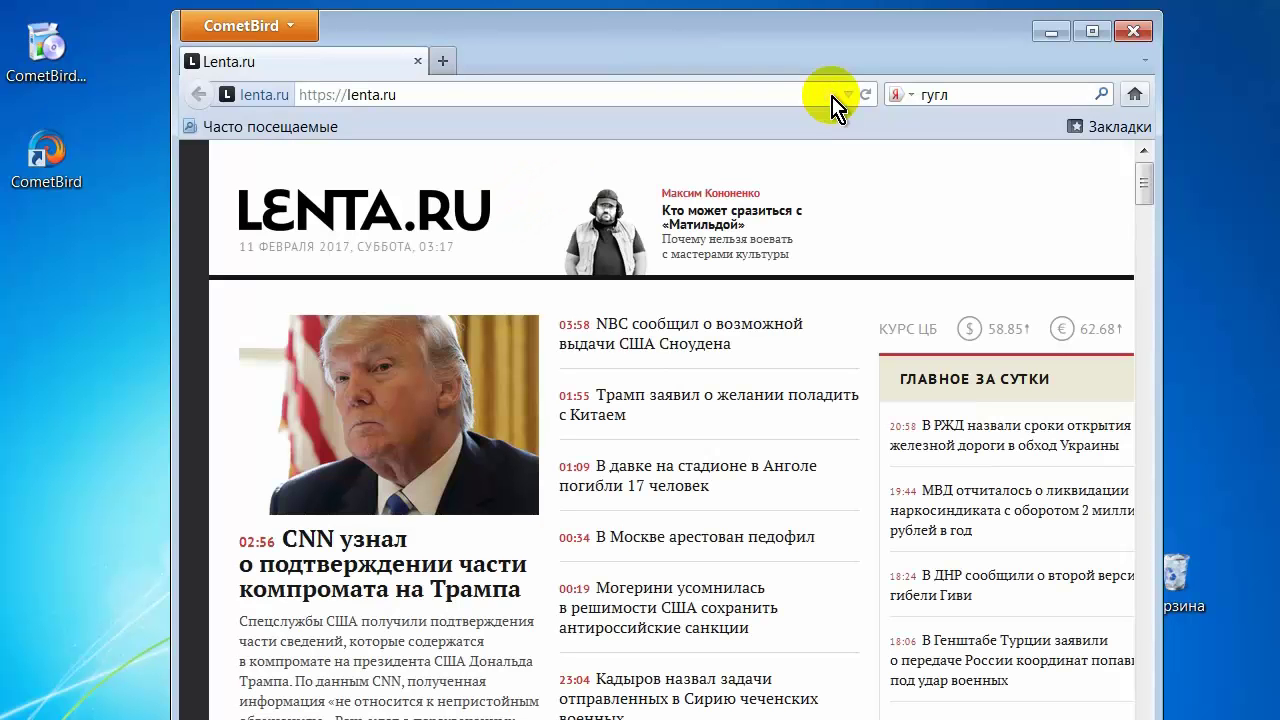
- Bookmark the lenta.ru page and maximize the browser window
{"action": "left_click", "coordinate": [1095, 41]}
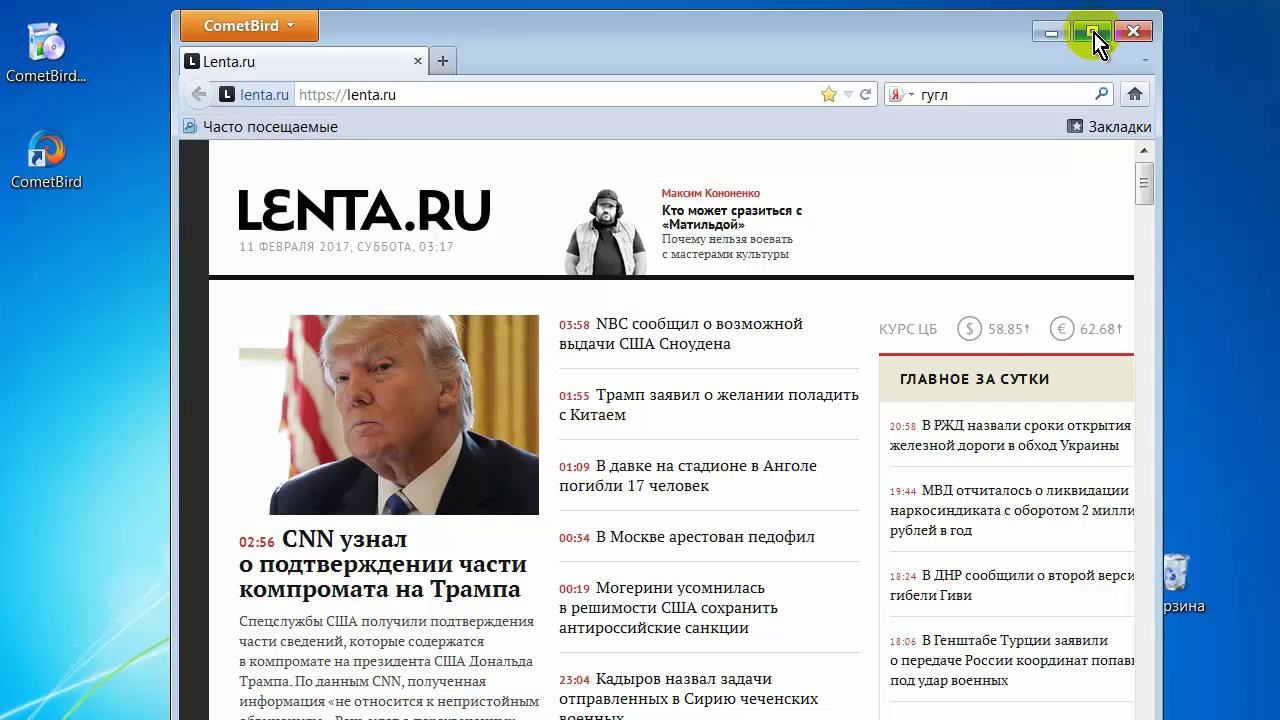